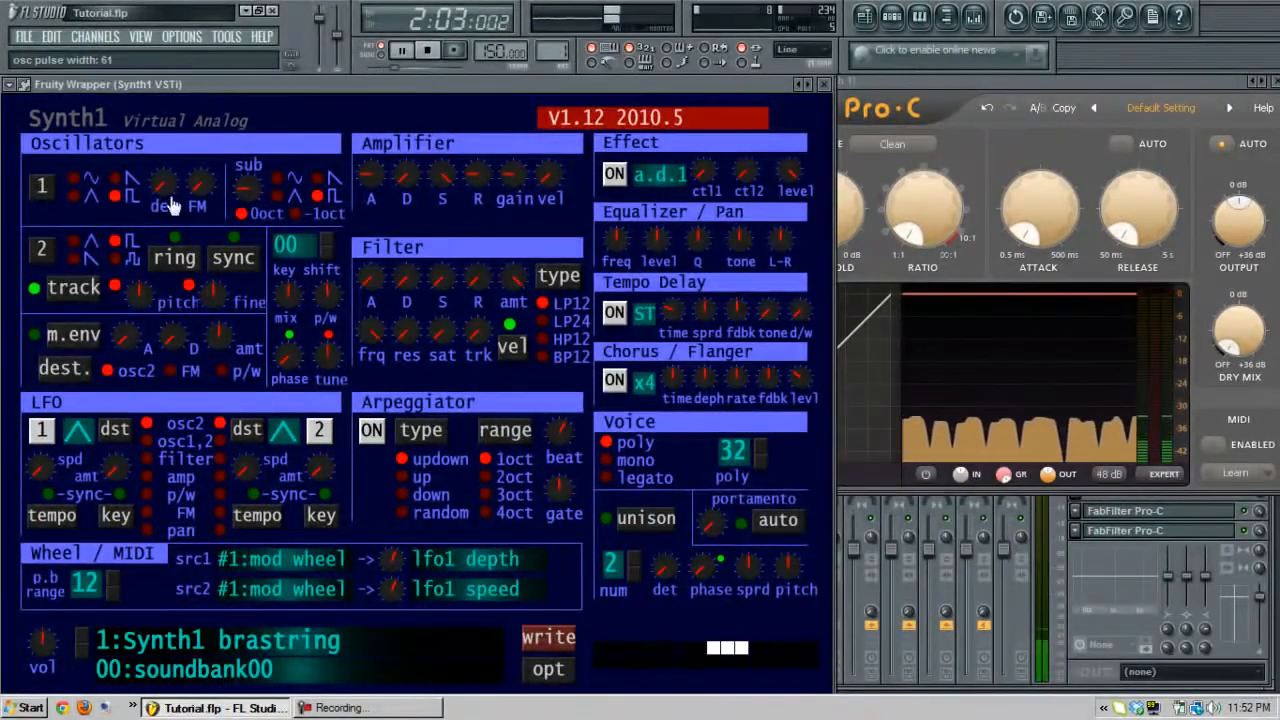
- Set oscillators 1 and 2 to sawtooth, and try ring modulation and sync on oscillator 2, leaving both off
left_click(74, 260)
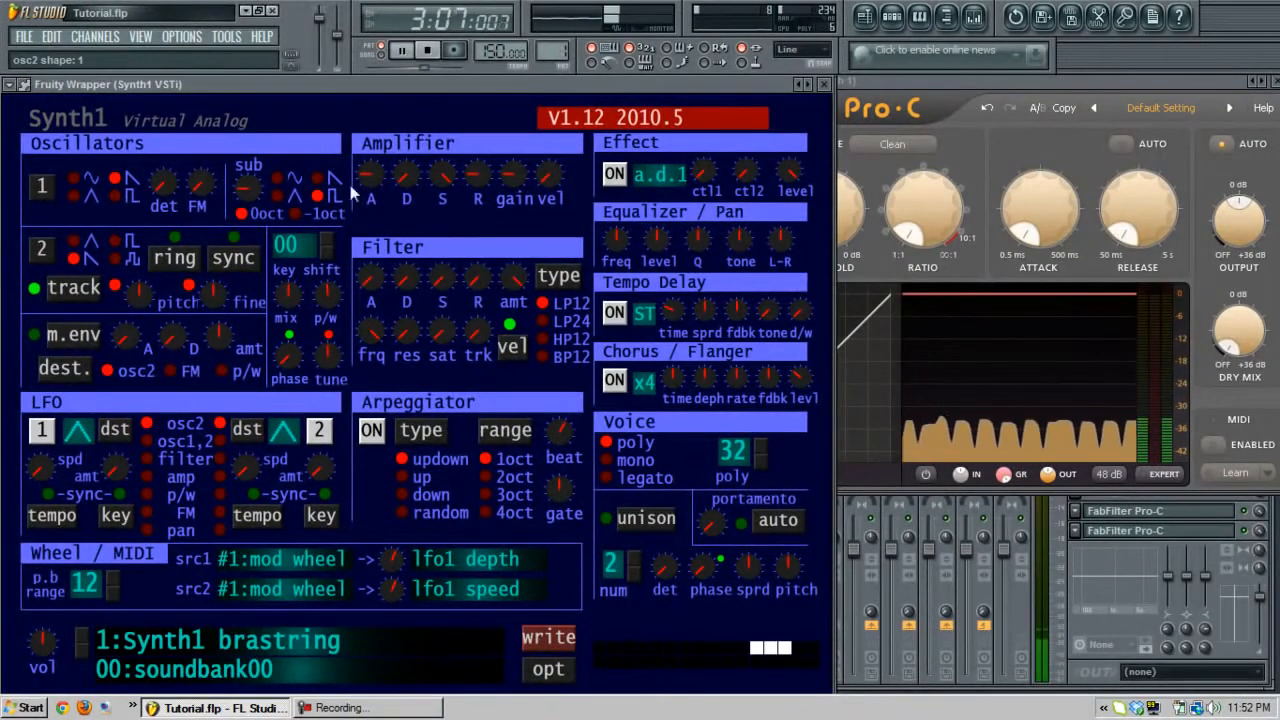
left_click(172, 260)
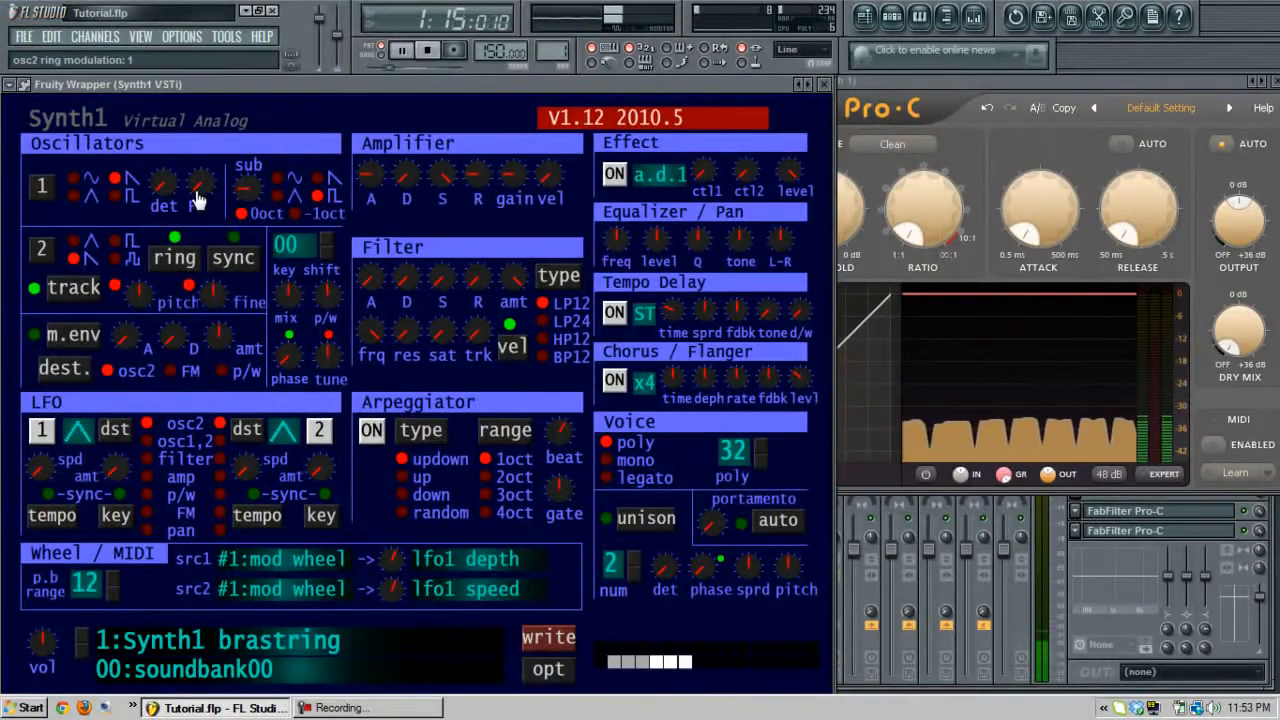
left_click_drag(240, 134, 231, 265)
left_click(184, 264)
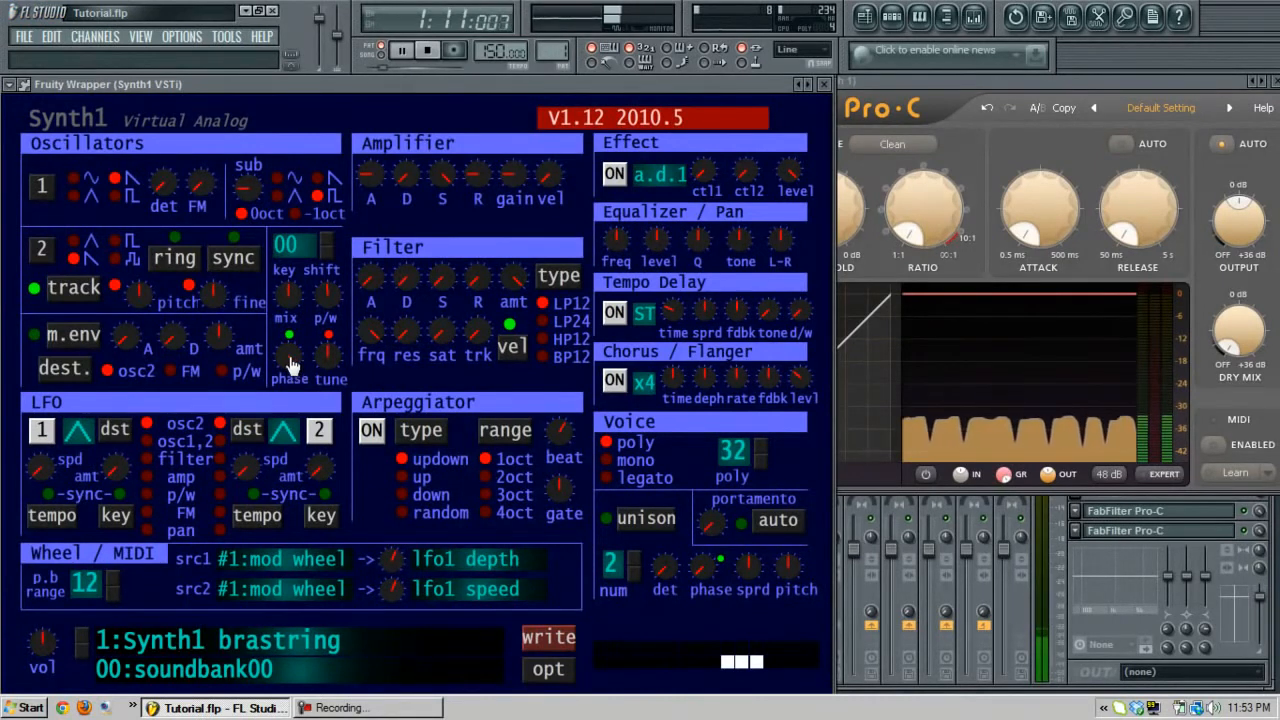
left_click(232, 266)
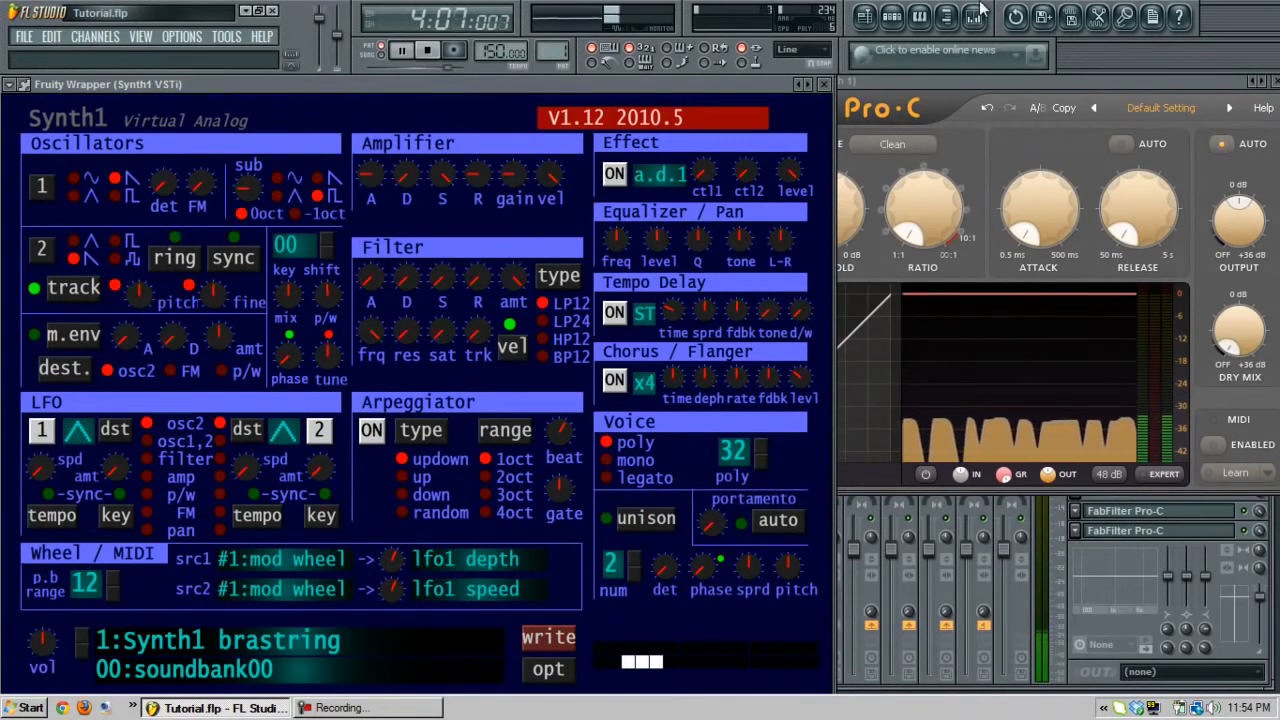
- Lower the velocity of the first chord's notes in the Synth1 piano roll and set the amp velocity sensitivity to 0
left_click(893, 17)
left_click(177, 127)
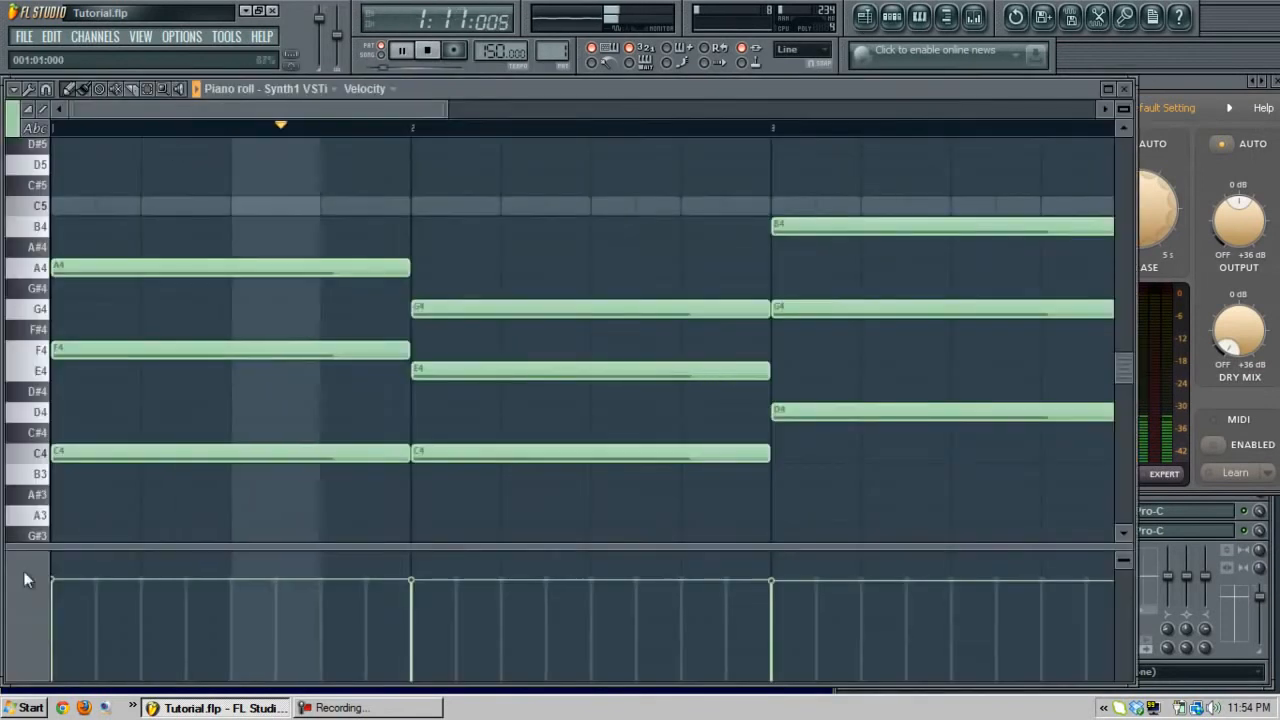
left_click_drag(63, 634, 62, 656)
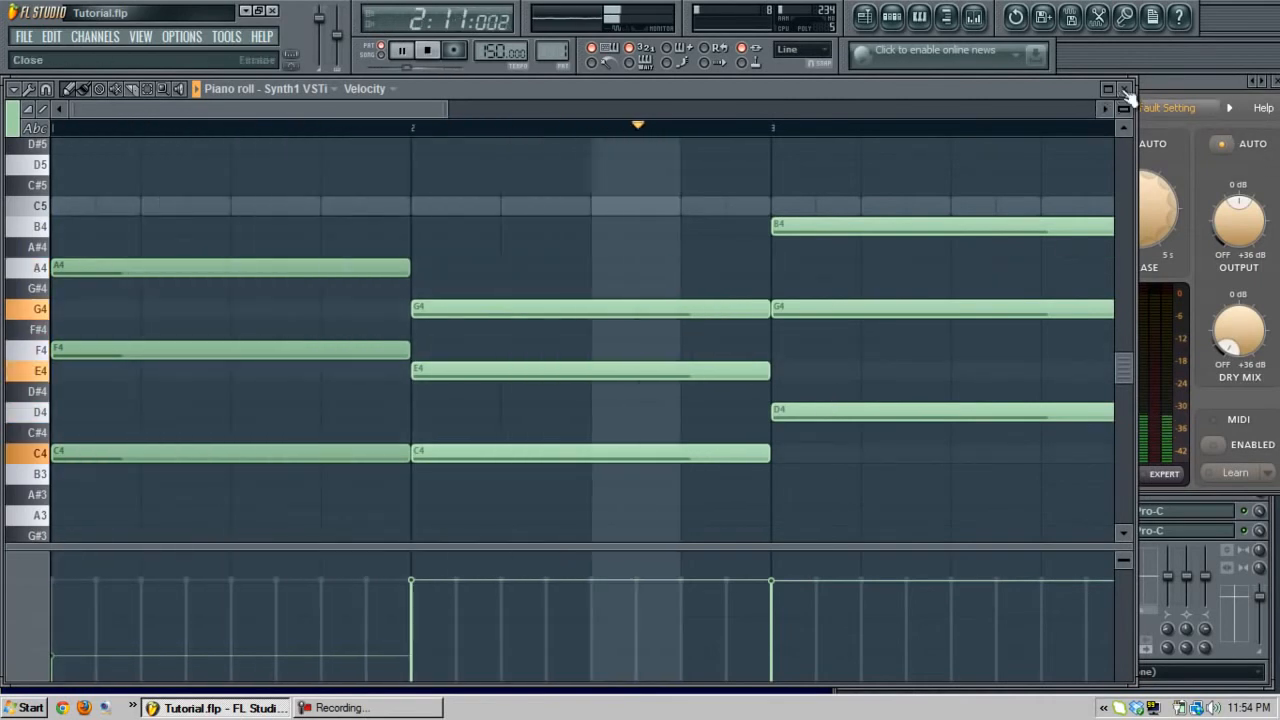
left_click(1124, 90)
left_click(545, 180)
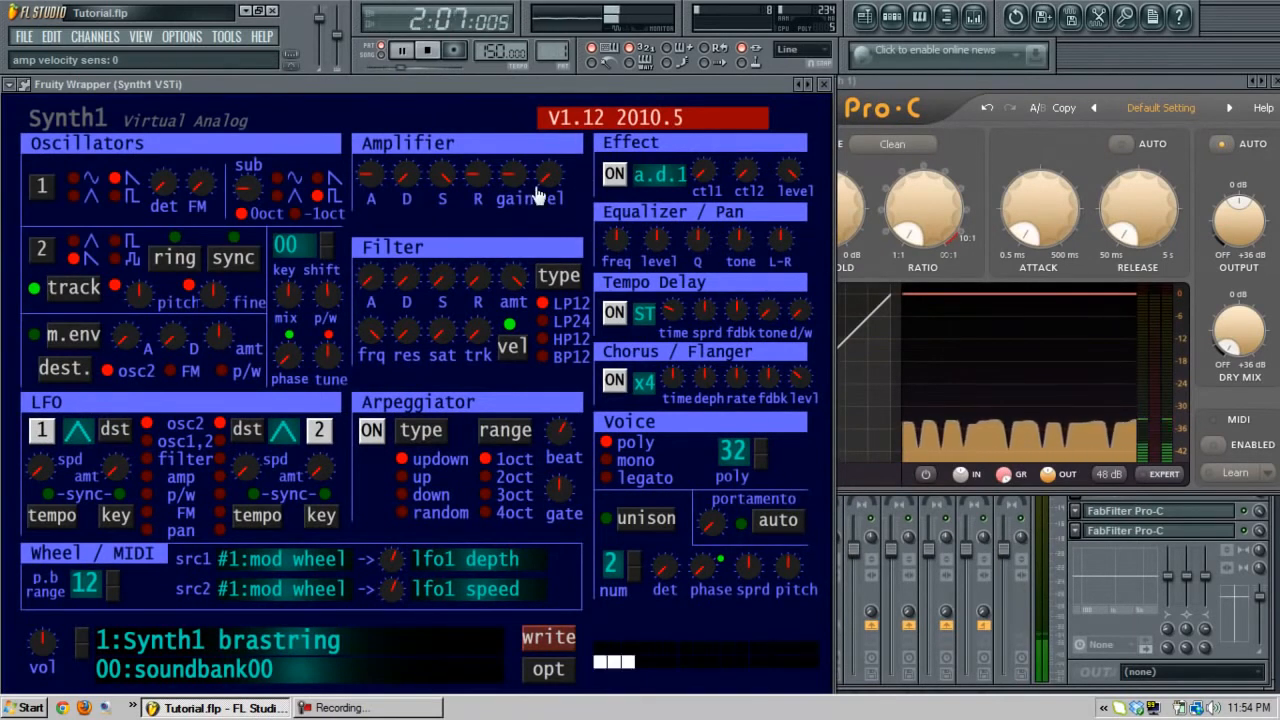
- Raise the first chord's note velocities back to match the other chords and set the amp velocity sensitivity to 127
left_click(893, 18)
left_click(202, 135)
left_click_drag(68, 644, 71, 583)
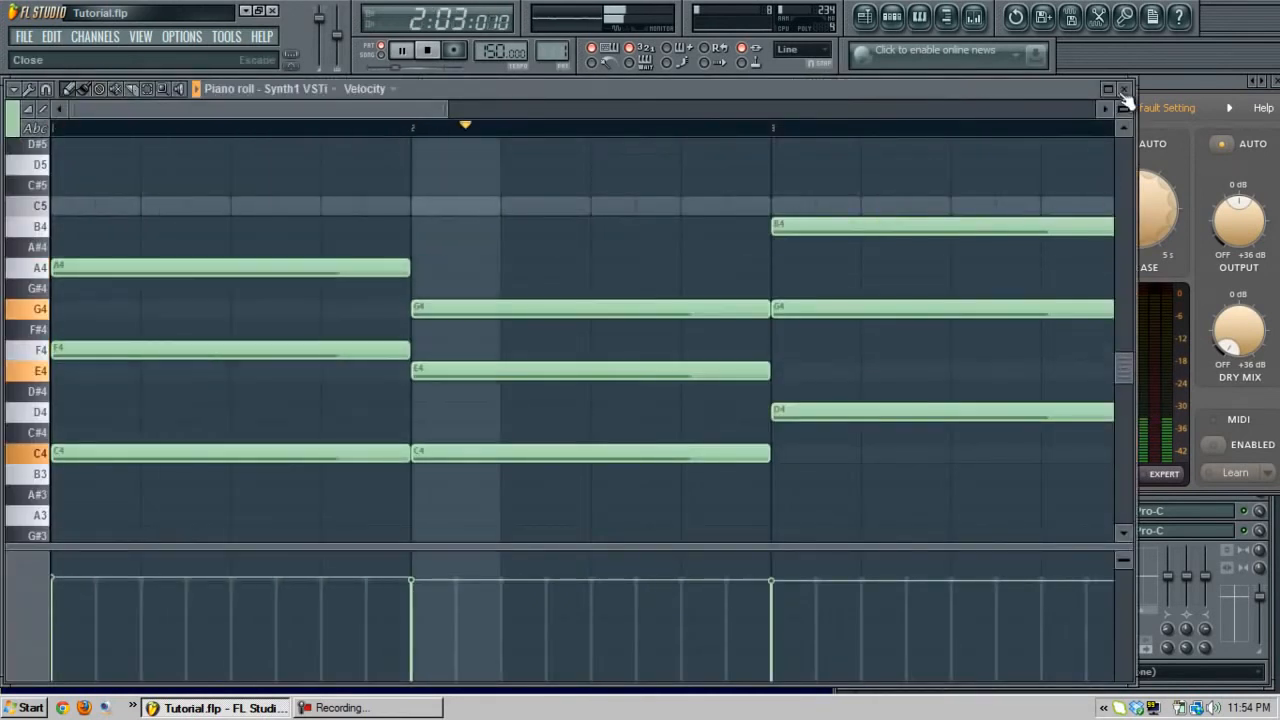
left_click(1122, 88)
left_click(546, 87)
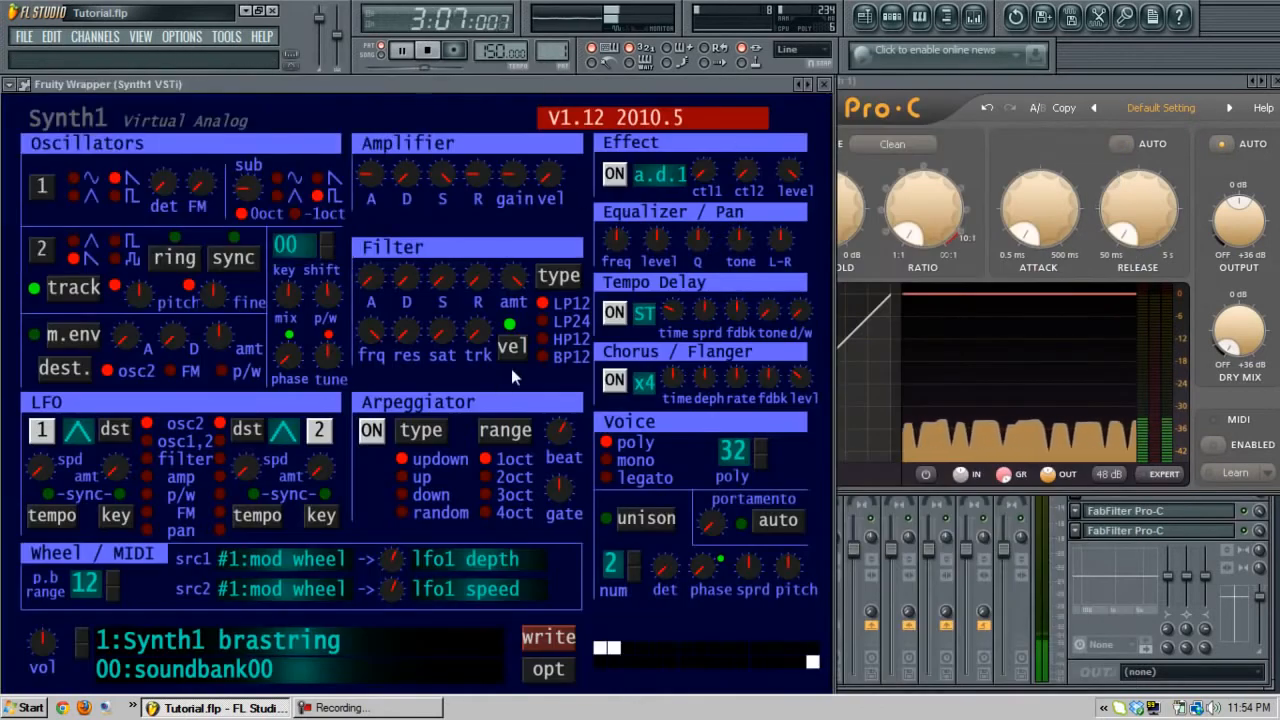
left_click(512, 346)
left_click_drag(514, 292, 563, 127)
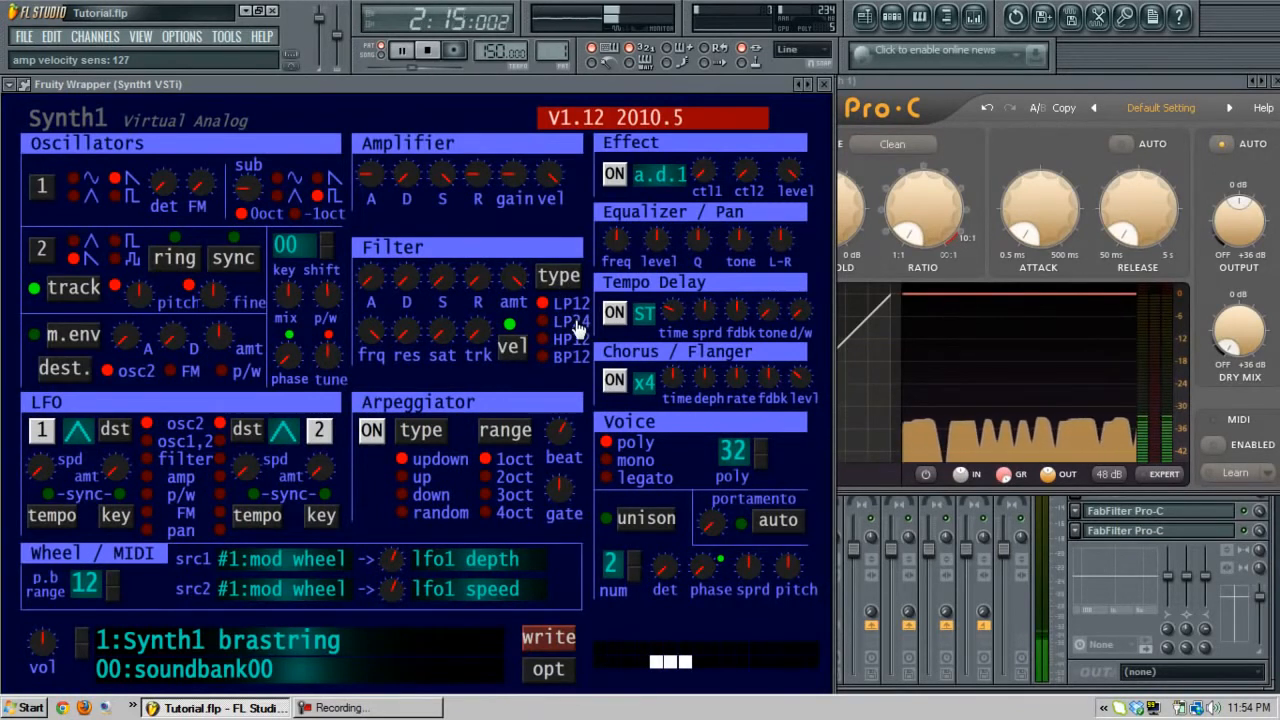
- Show the high-cut band settings of the first FabFilter Pro-Q on the Filter Types mixer track
key("F9")
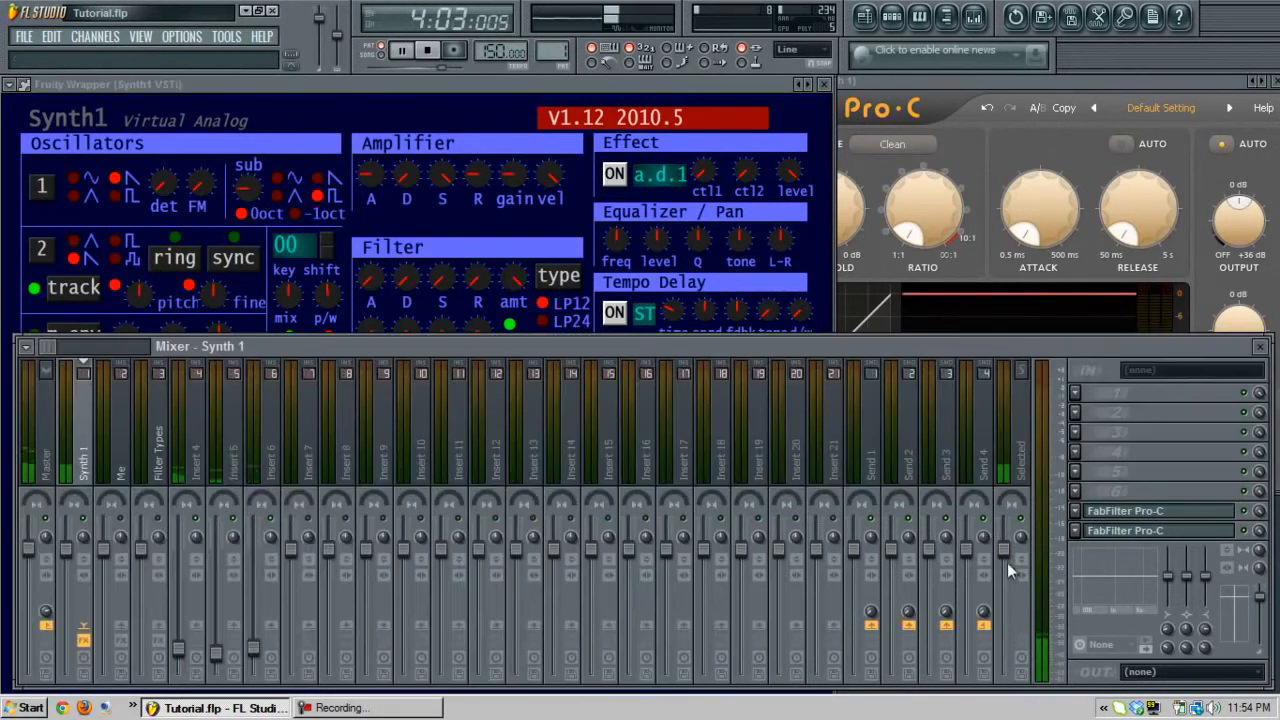
left_click(160, 447)
left_click(1170, 393)
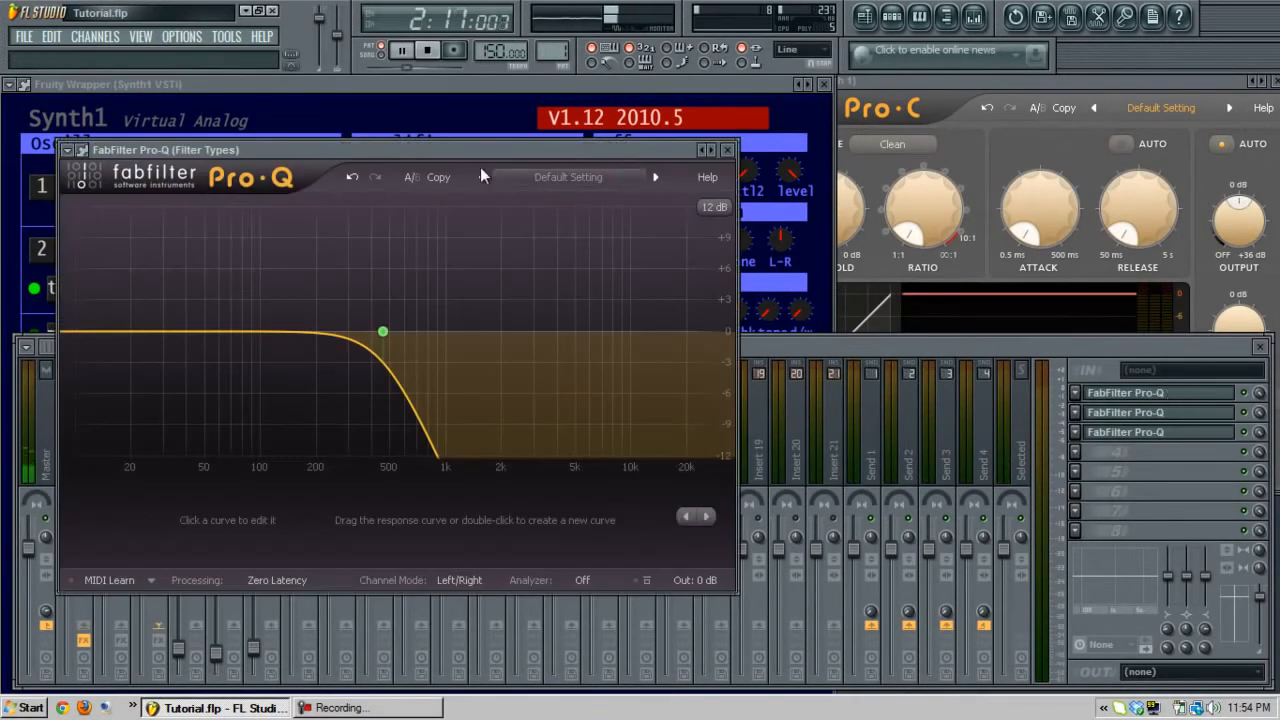
left_click(384, 333)
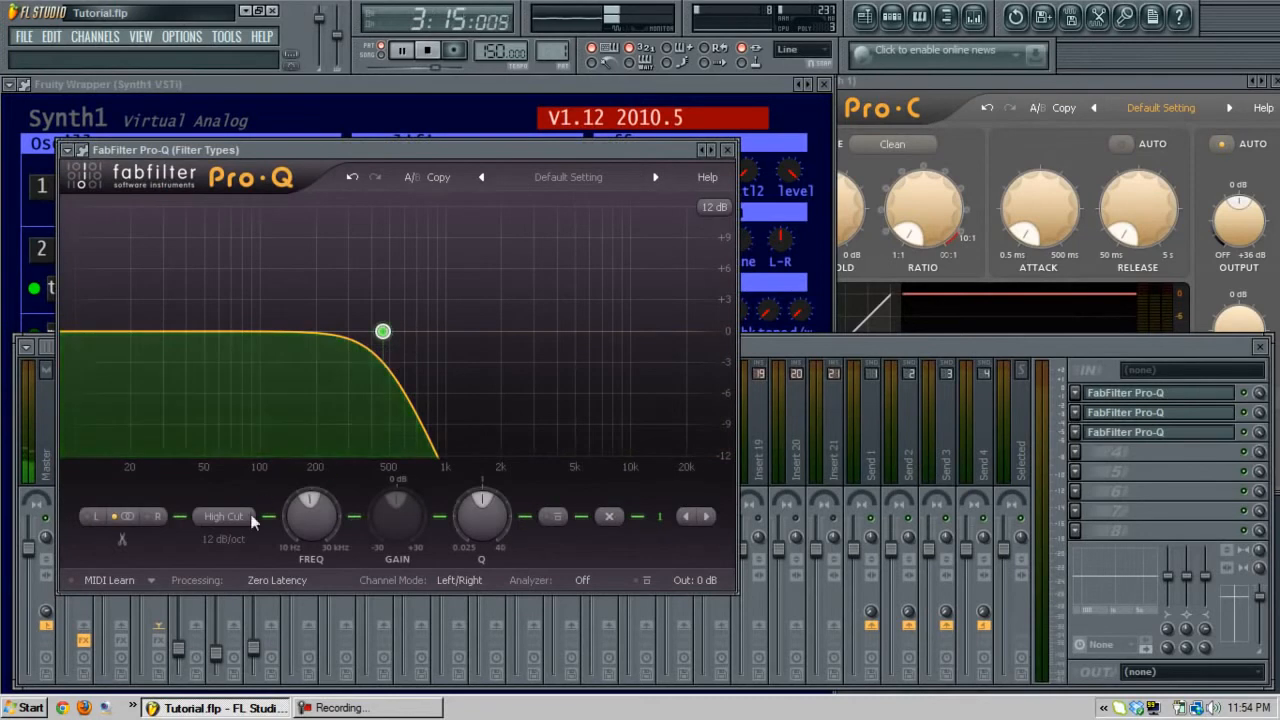
- Compare the high-cut band's 24 dB/oct and 12 dB/oct slopes, ending on 24 dB/oct
left_click(223, 541)
left_click(226, 591)
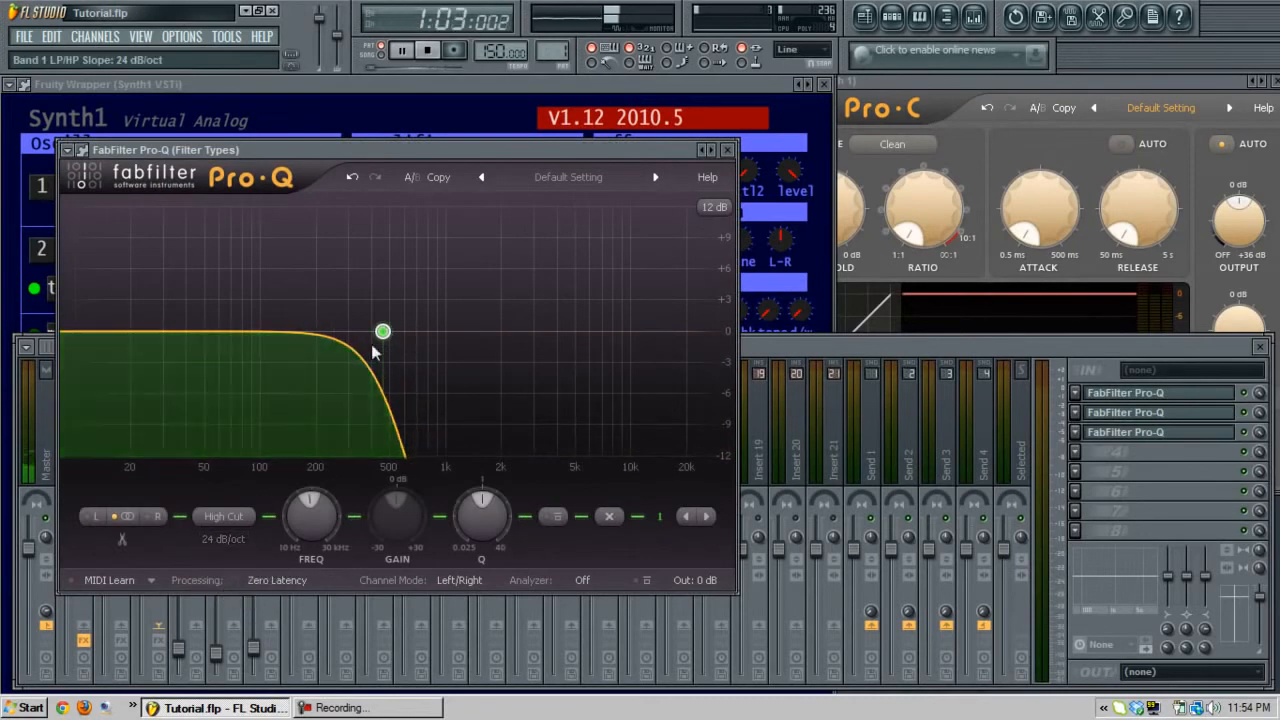
left_click(220, 542)
left_click(220, 573)
left_click(217, 541)
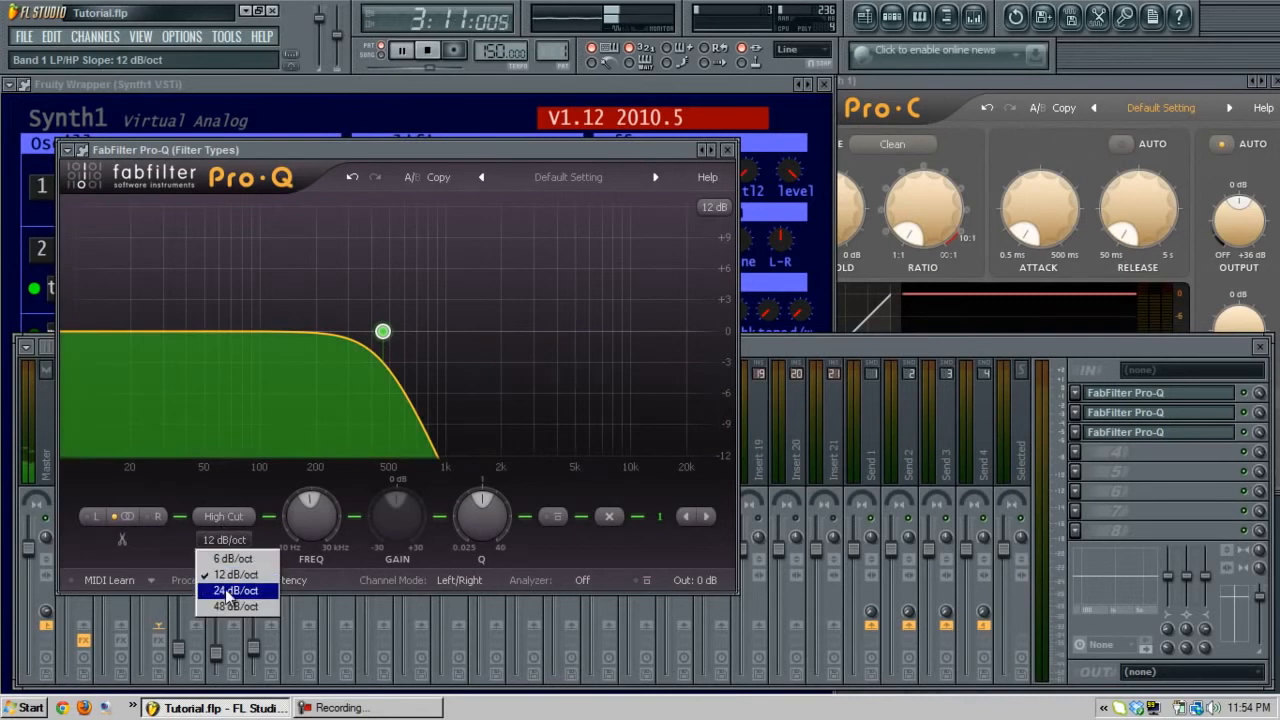
left_click(225, 589)
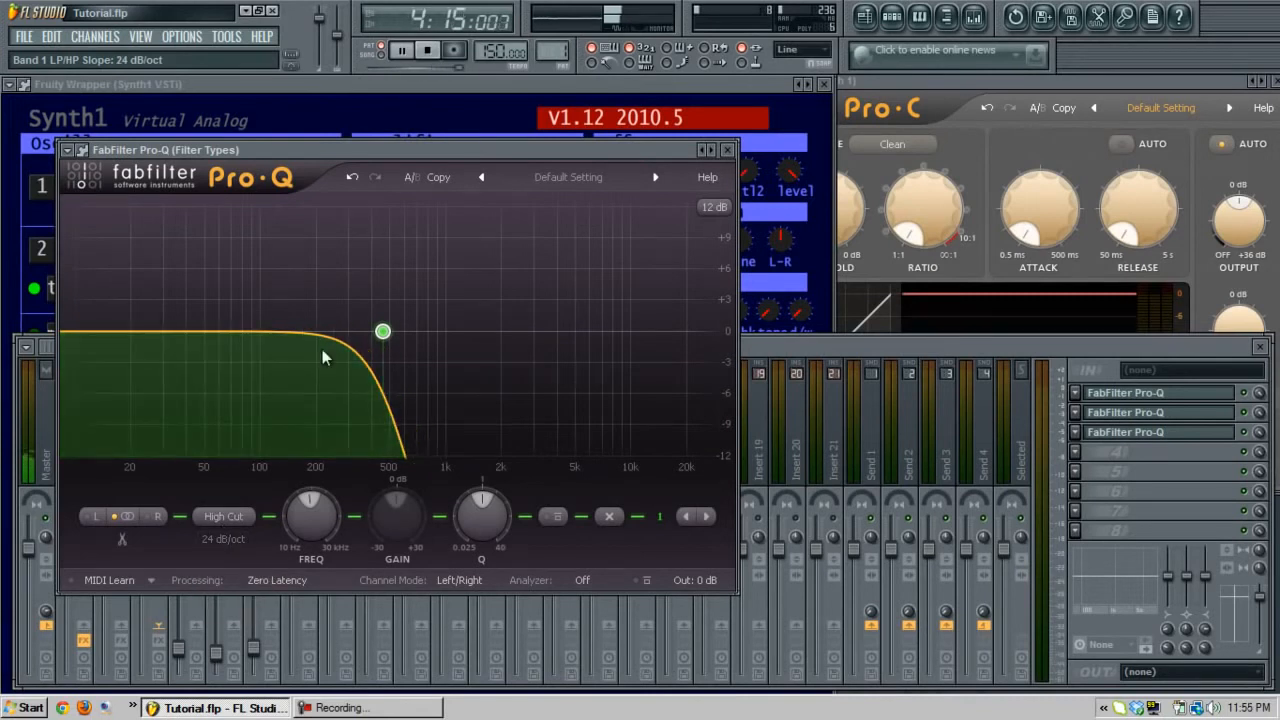
- Raise the Q of the first Pro-Q's high-cut band to 2.150 and set its slope to 12 dB/oct
left_click(553, 85)
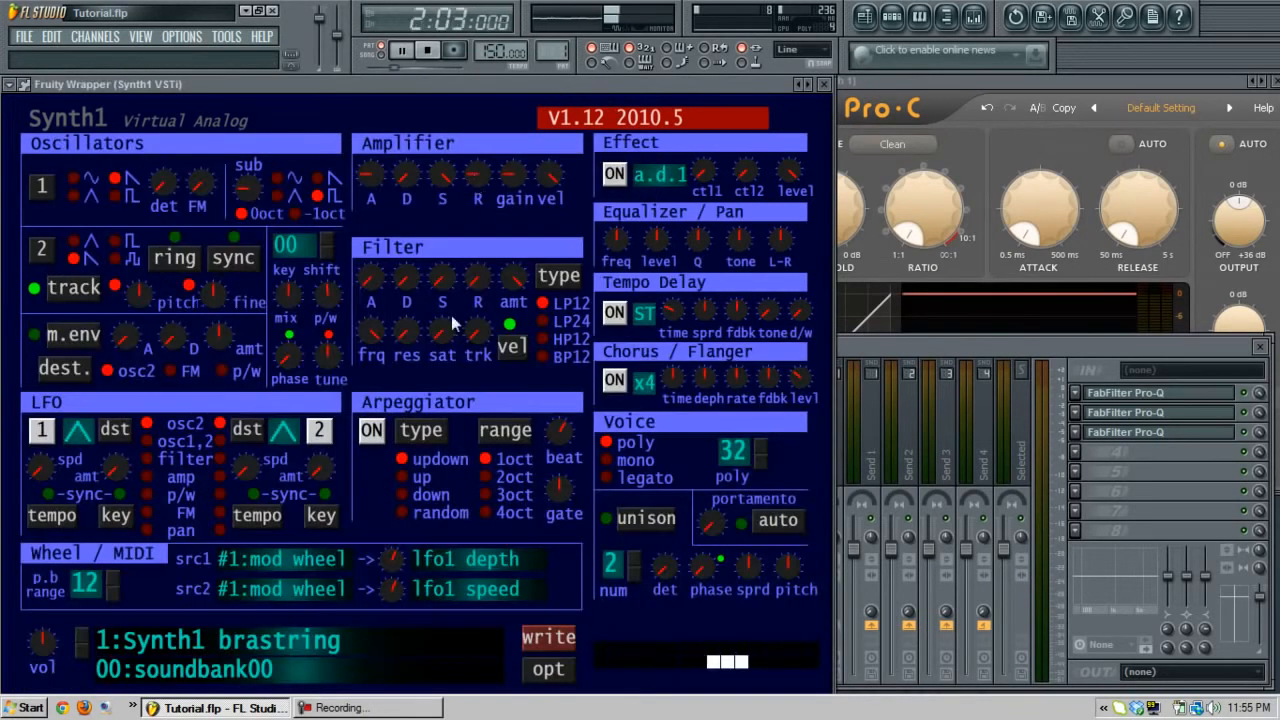
left_click(407, 334)
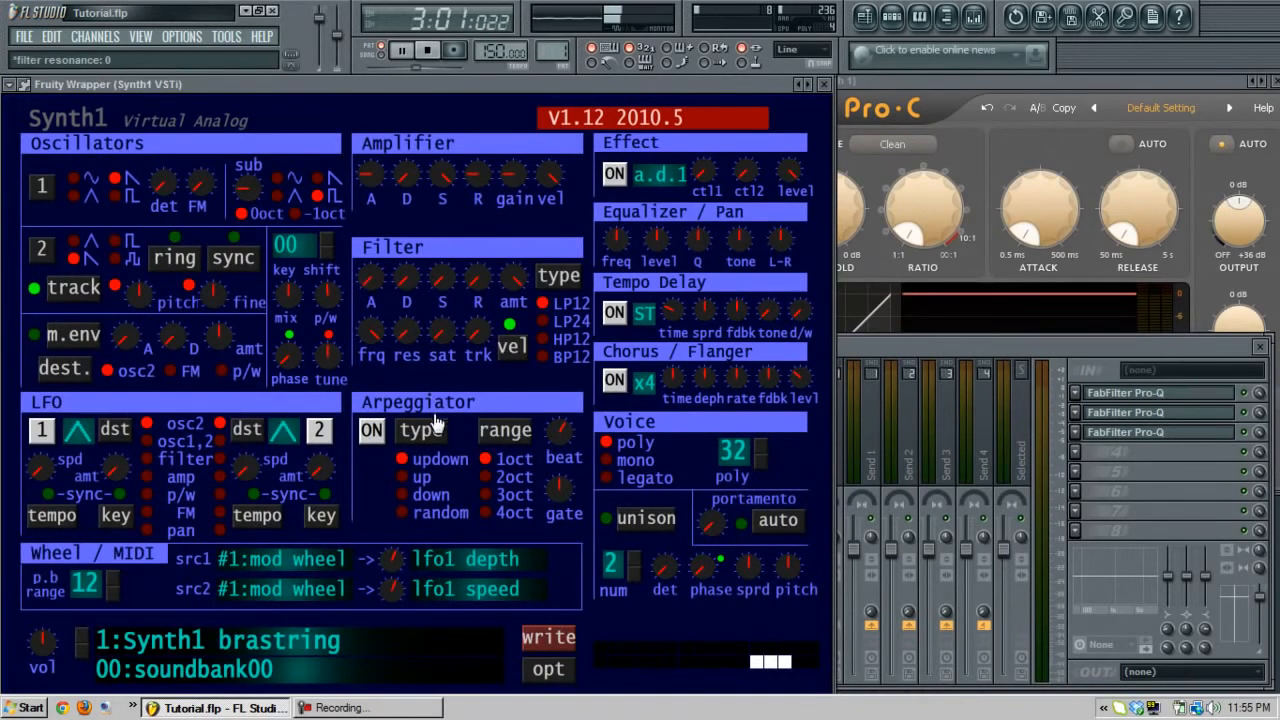
left_click(1125, 393)
left_click_drag(383, 333, 383, 267)
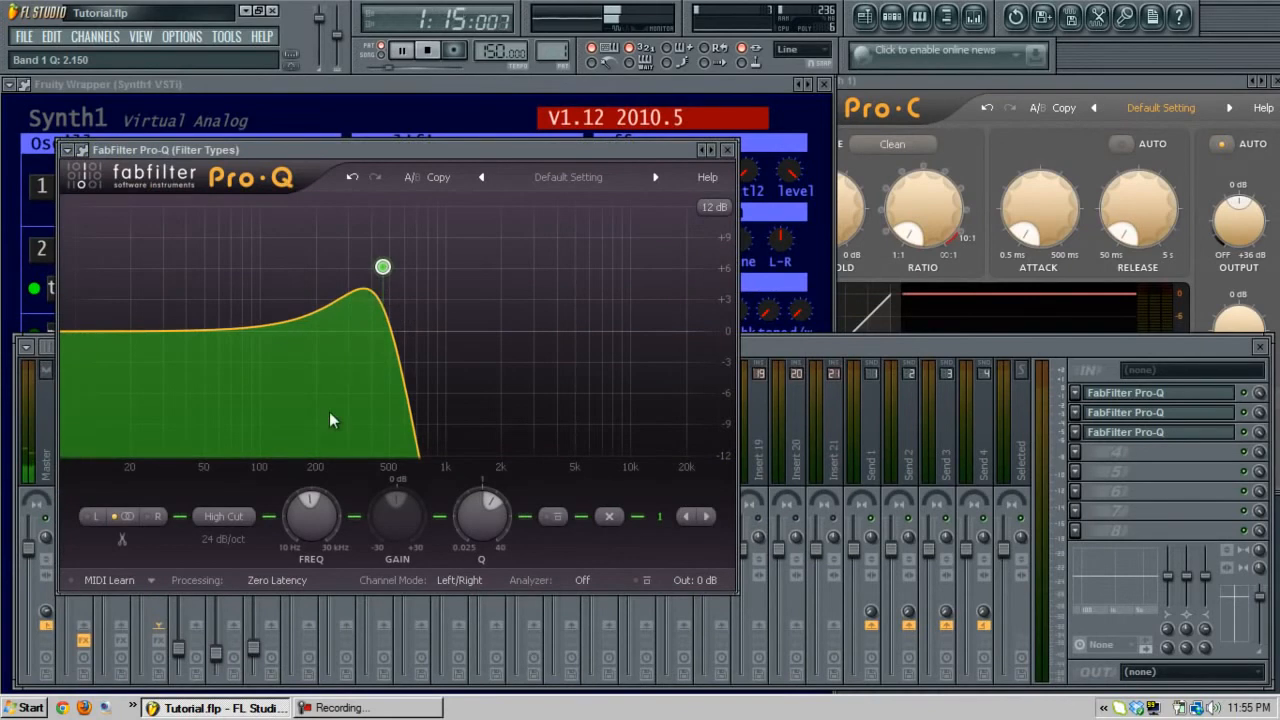
left_click(222, 538)
left_click(236, 557)
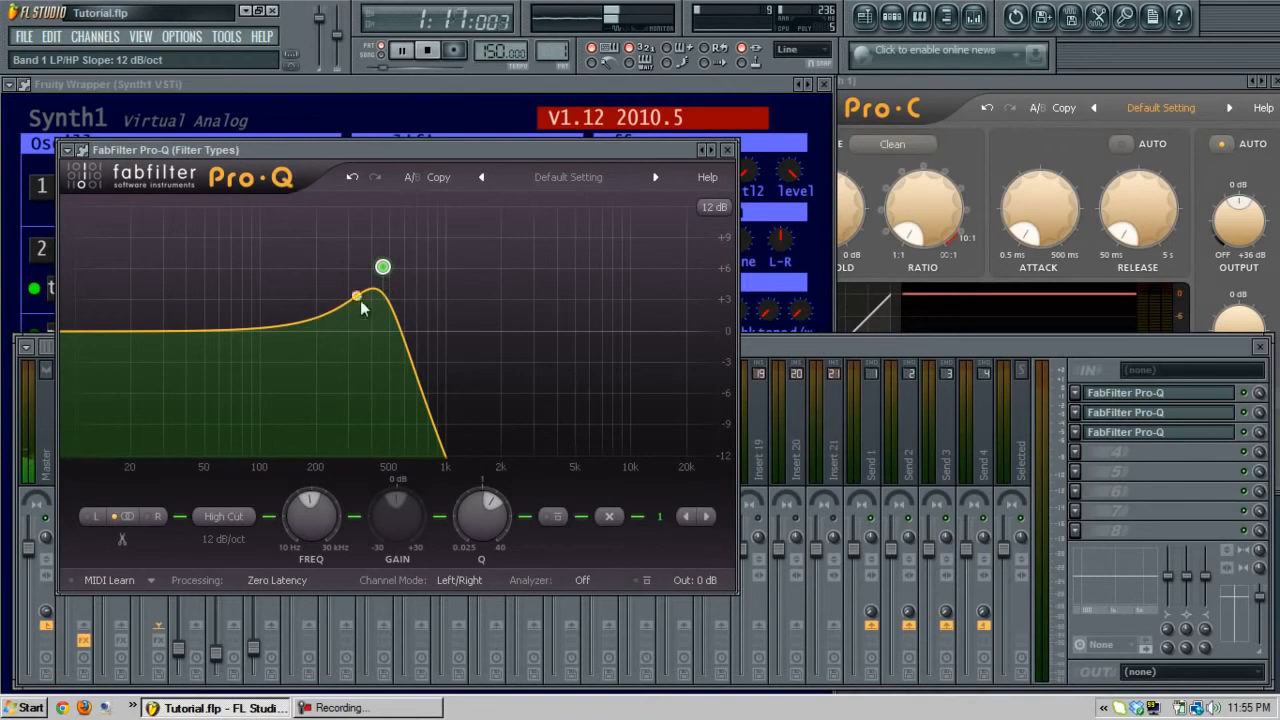
- Open the remaining Pro-Q instances, raise the gain of the bell band near 500 Hz in the third, and close all Pro-Q windows
left_click(1157, 415)
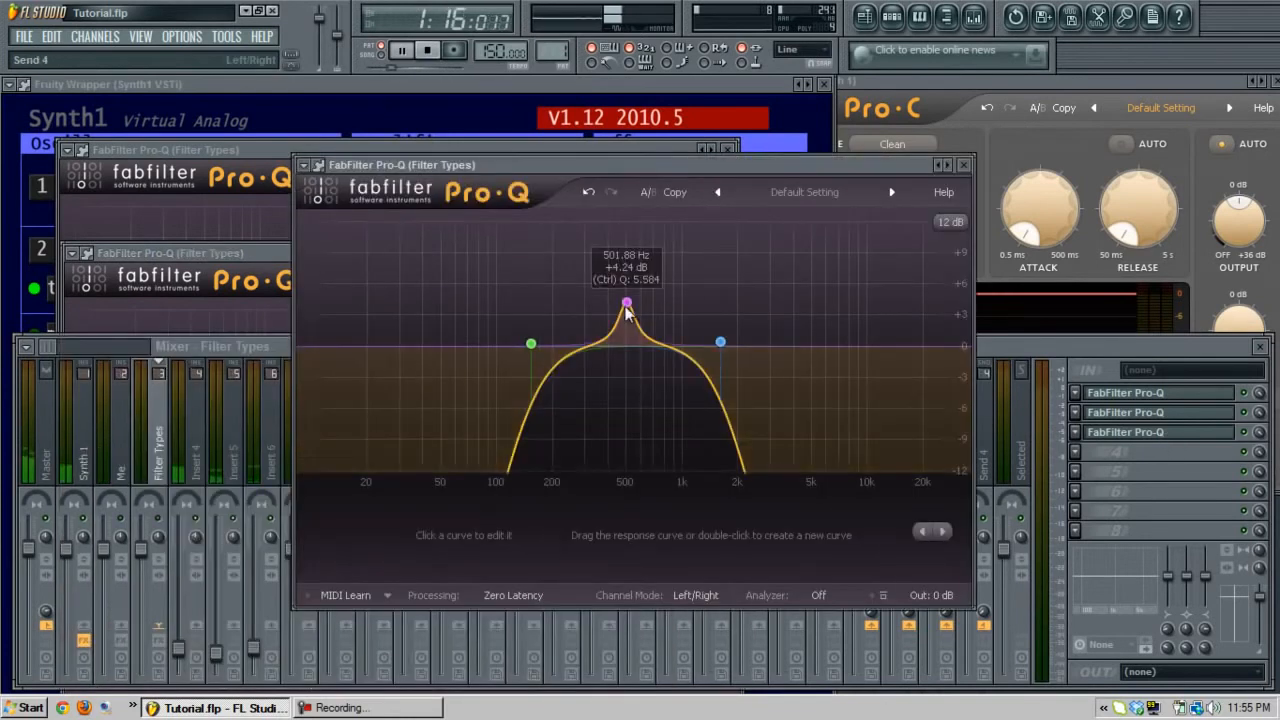
left_click_drag(626, 312, 626, 296)
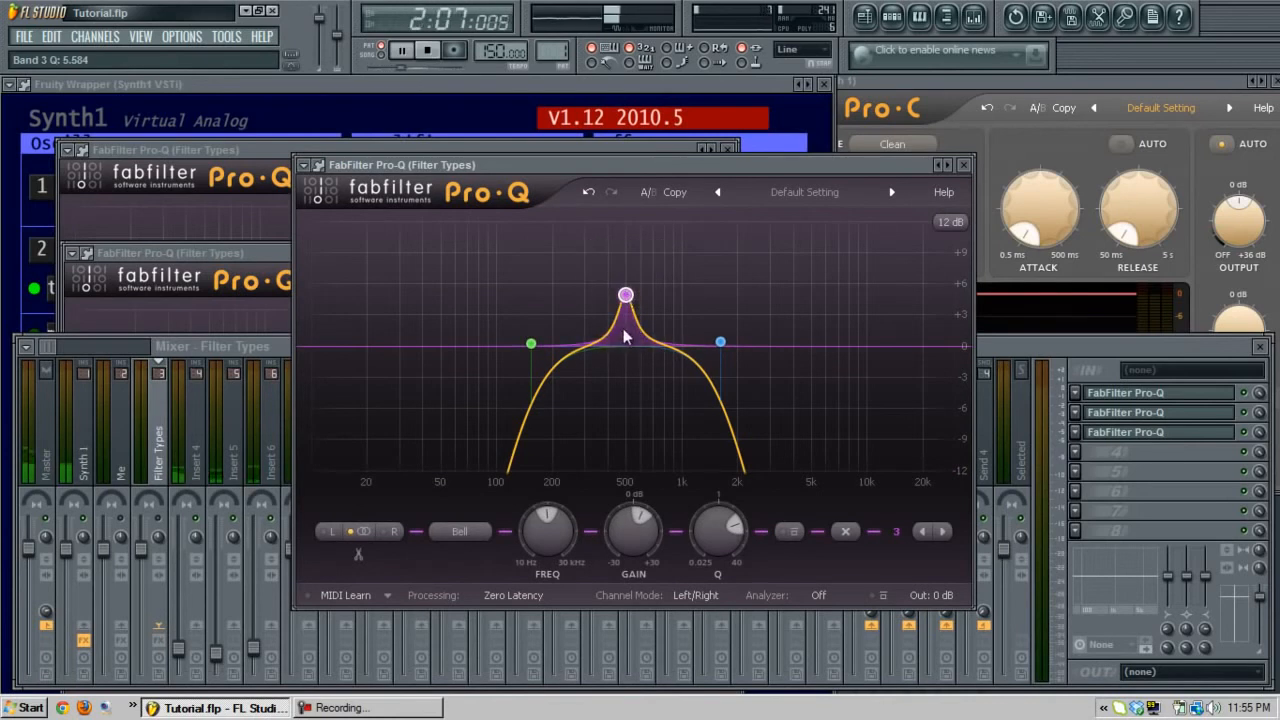
left_click(963, 165)
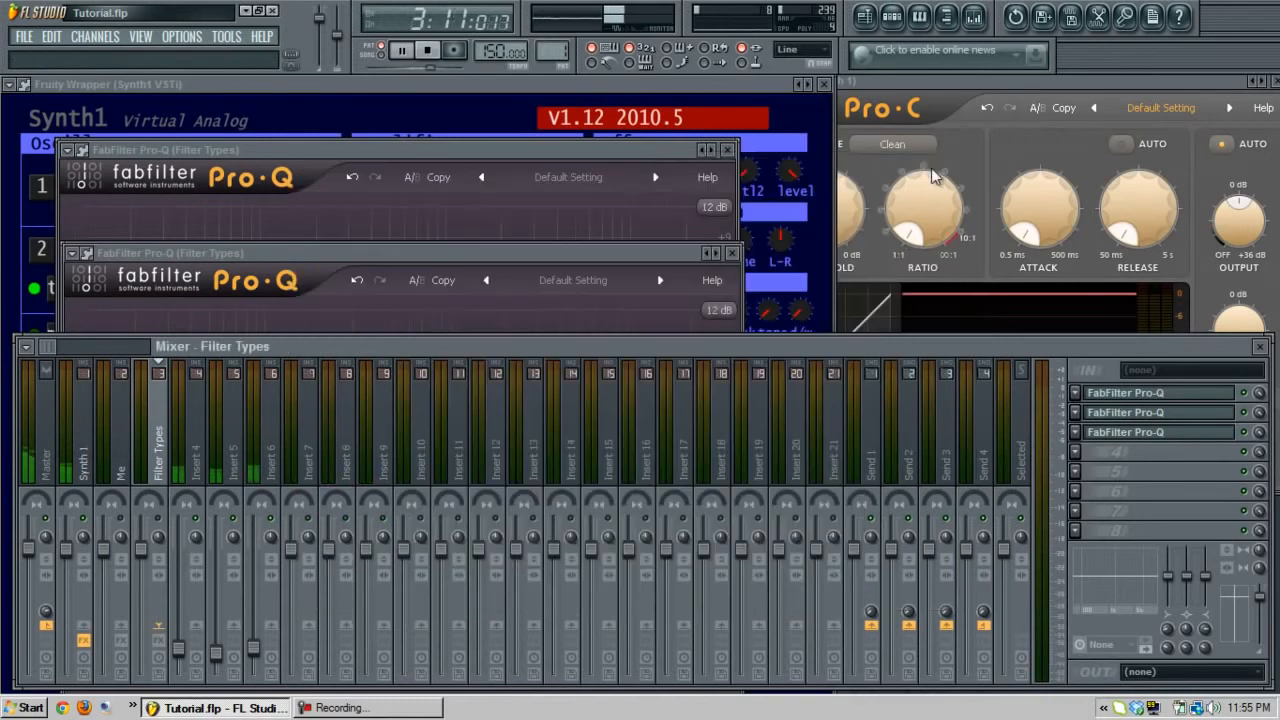
left_click(727, 150)
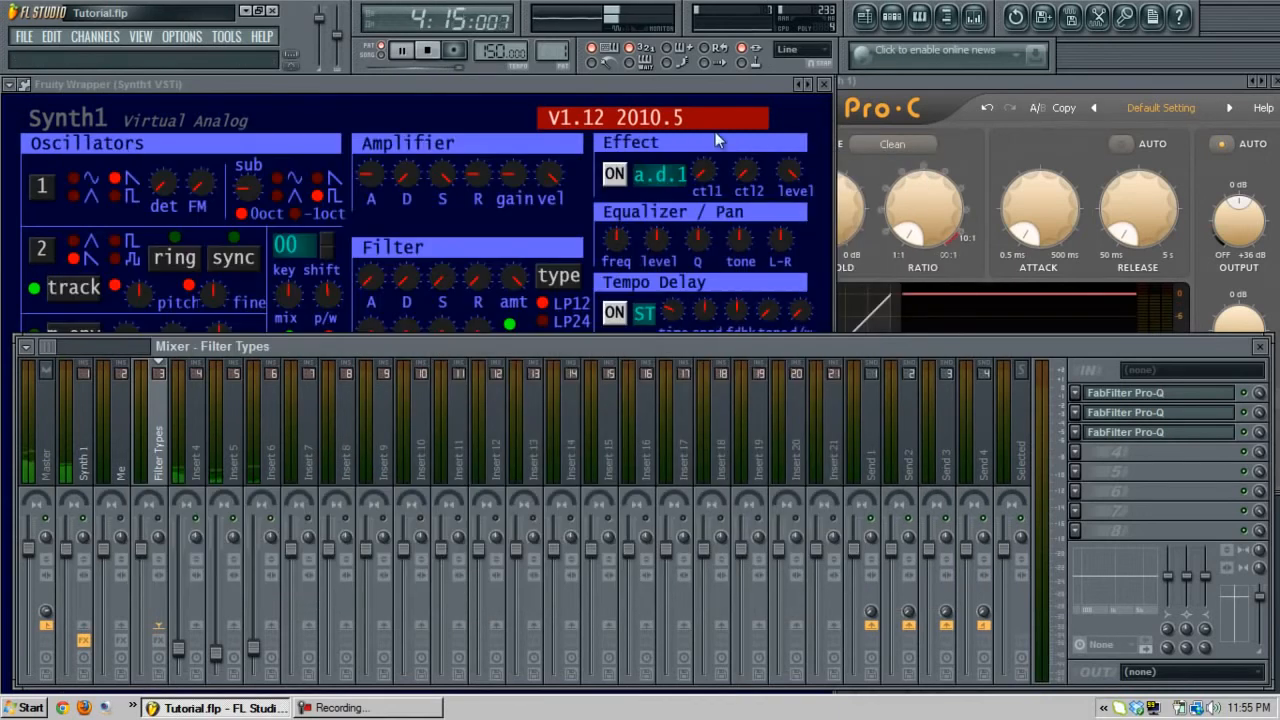
- Switch the Synth1 filter to HP12, set the resonance to 127 and sweep the filter frequency, ending at 39
left_click(529, 84)
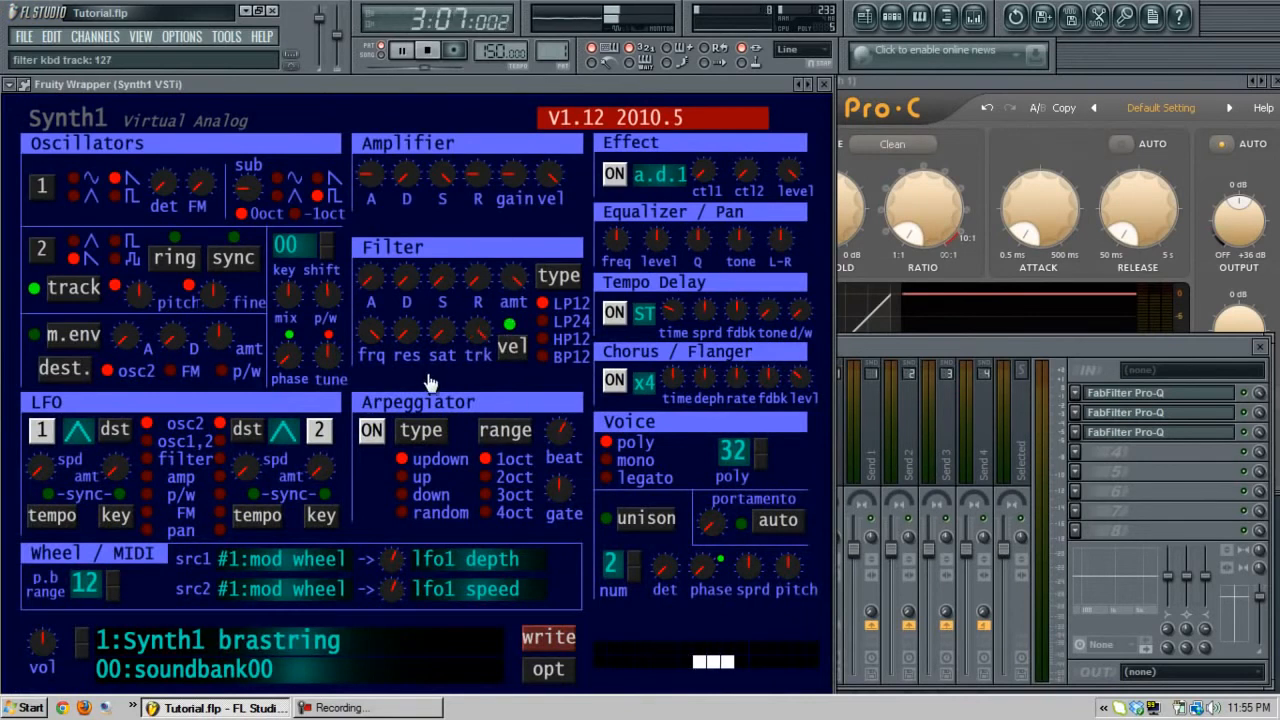
left_click(542, 339)
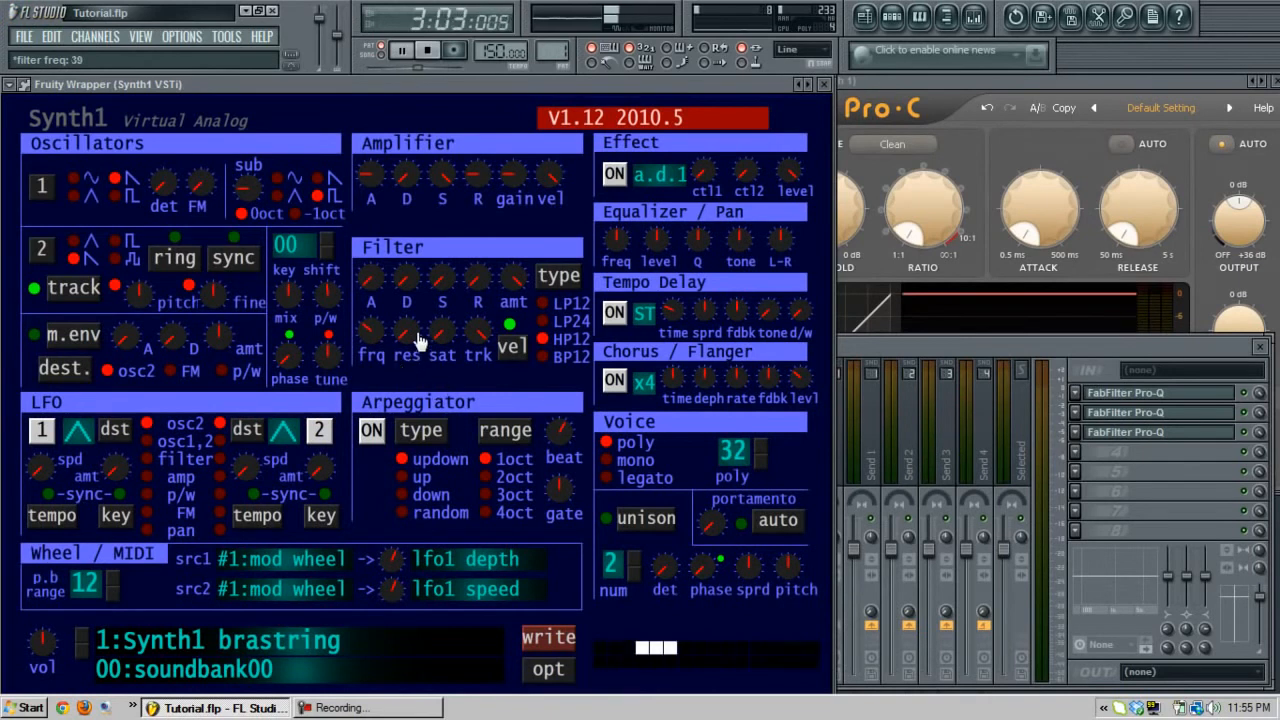
left_click(886, 350)
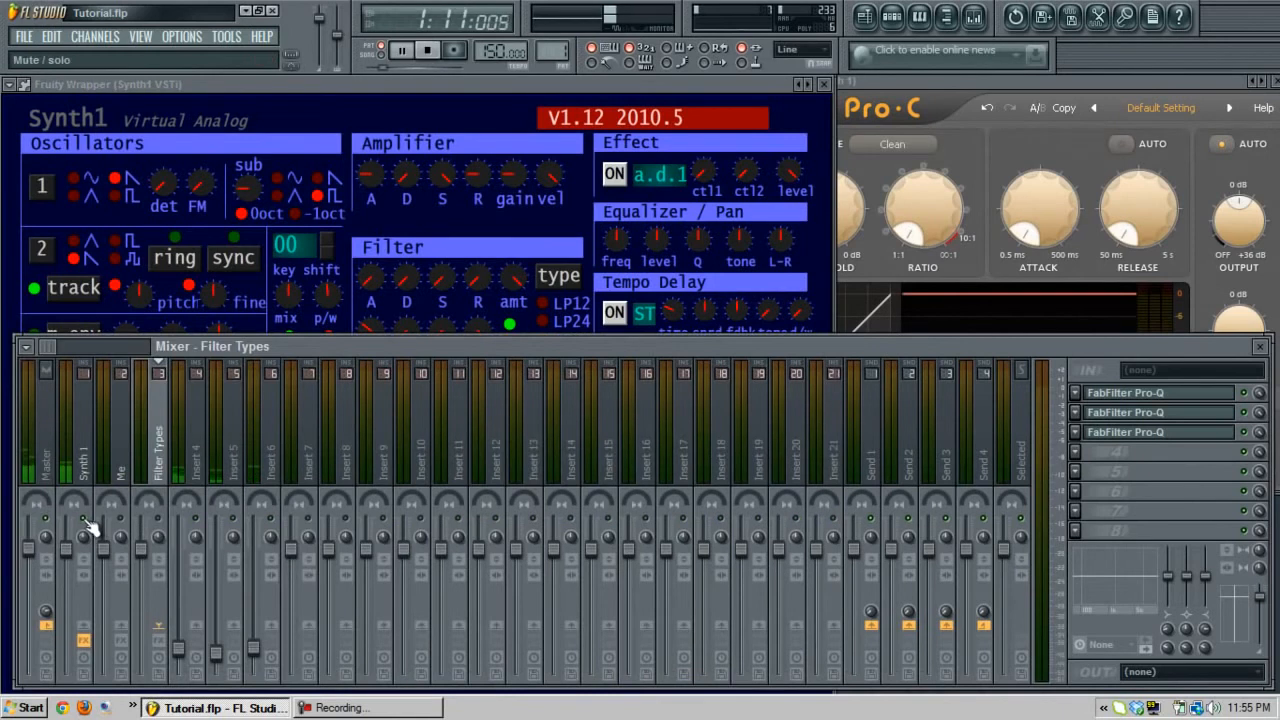
left_click(435, 92)
left_click_drag(435, 386, 436, 227)
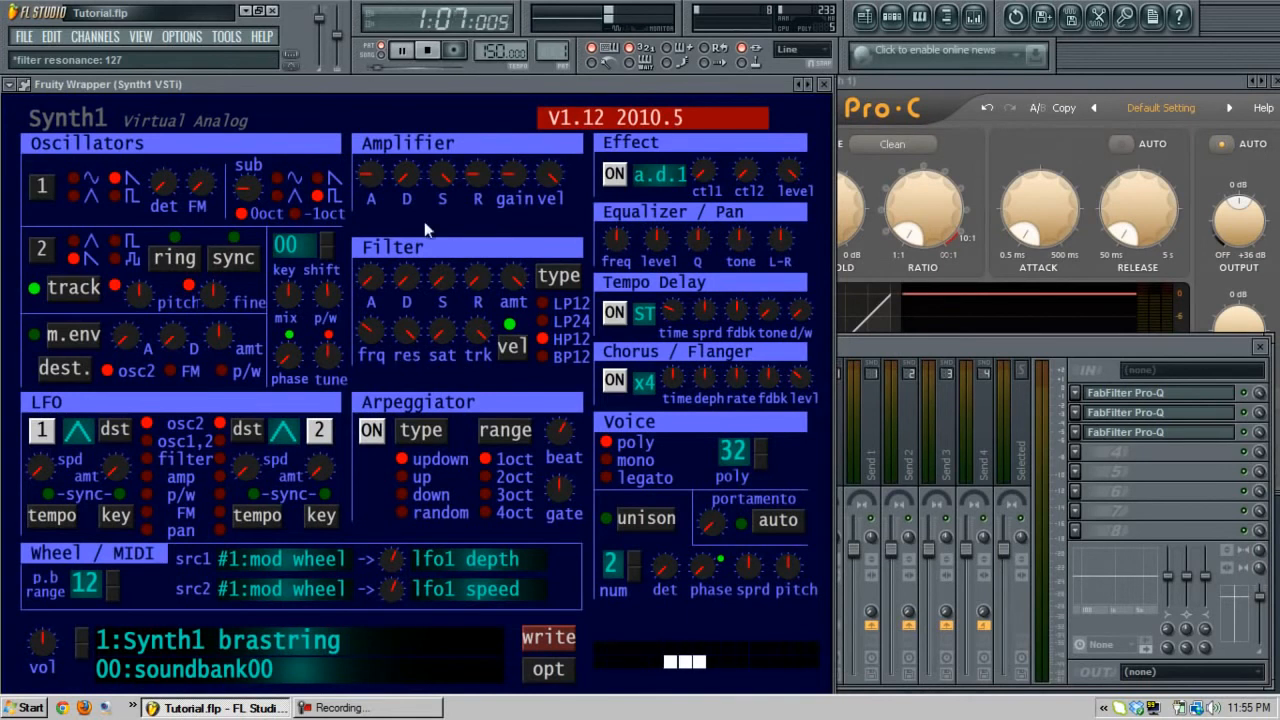
left_click_drag(367, 334, 396, 343)
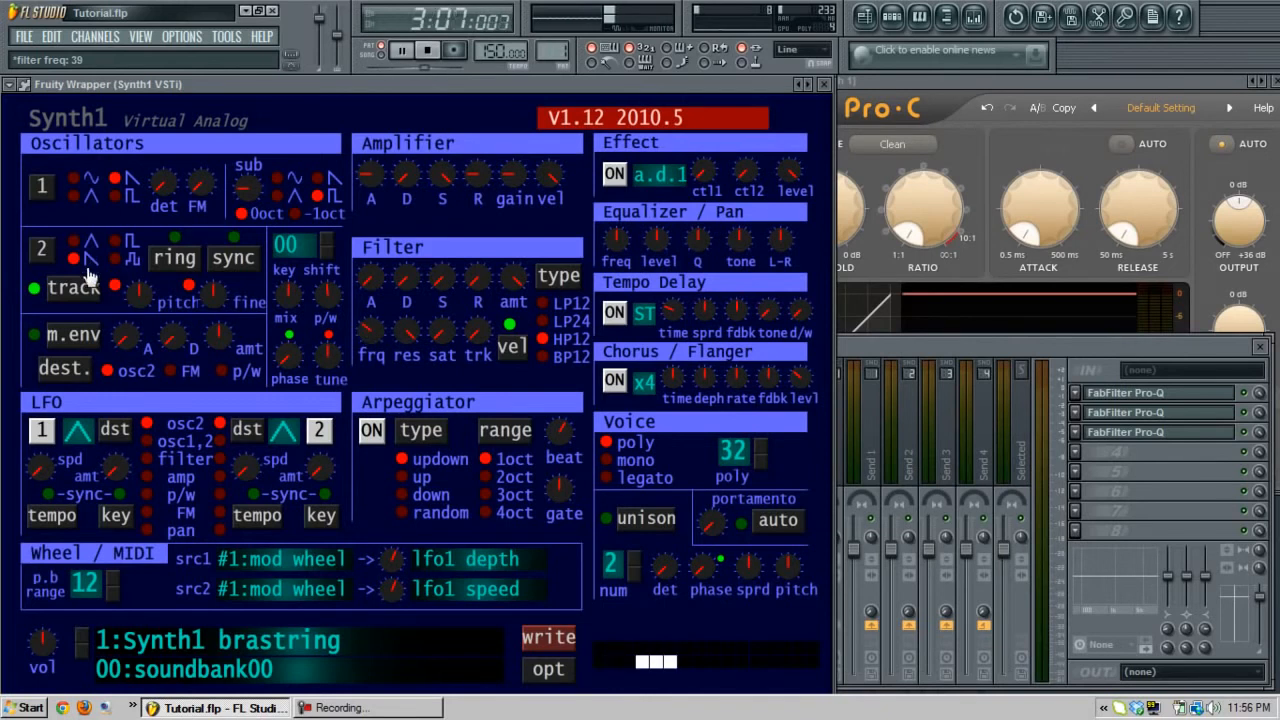
- Toggle oscillator 2's keyboard tracking off and back on, and reset the filter to LP12 with a frequency of 127
left_click(66, 300)
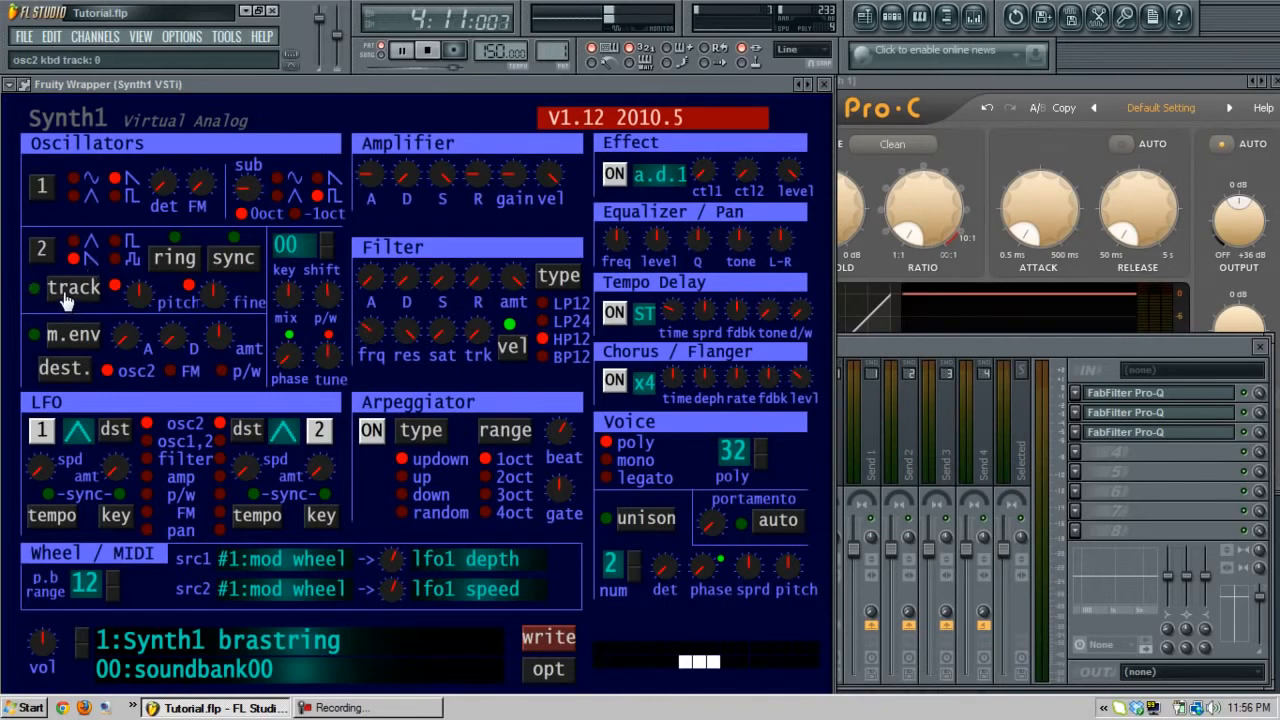
left_click(68, 296)
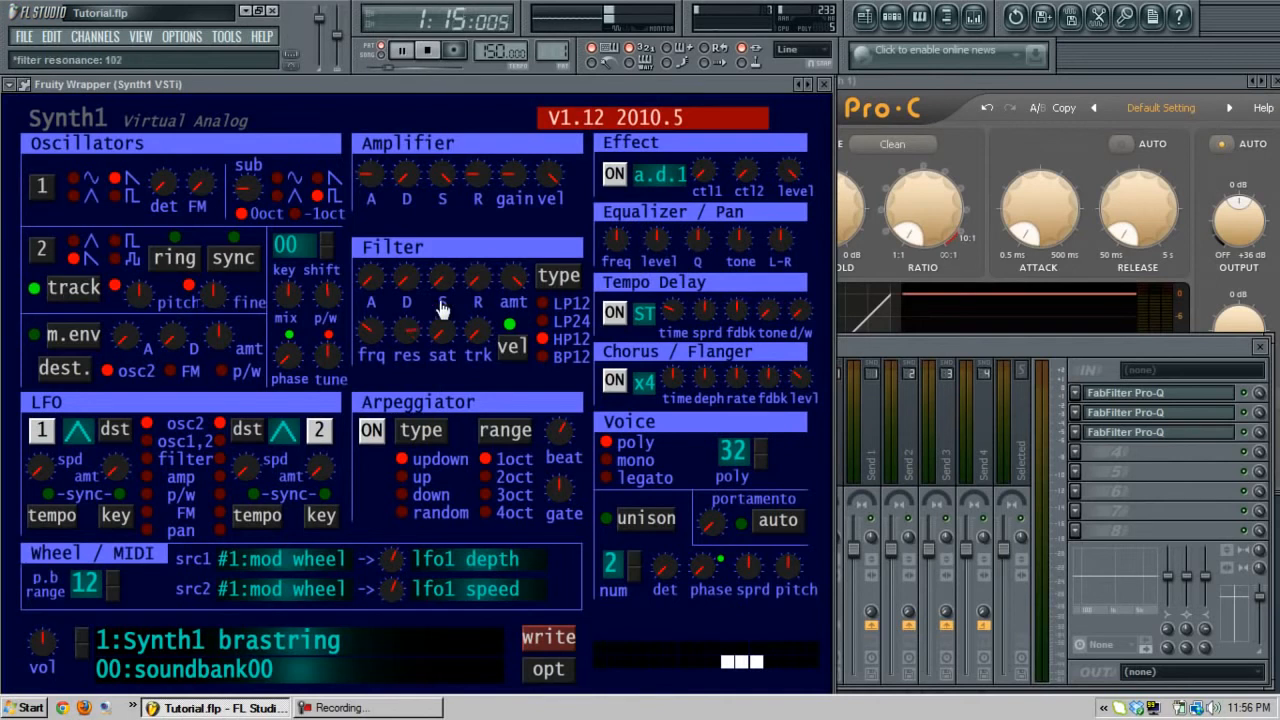
left_click(560, 304)
left_click(372, 333)
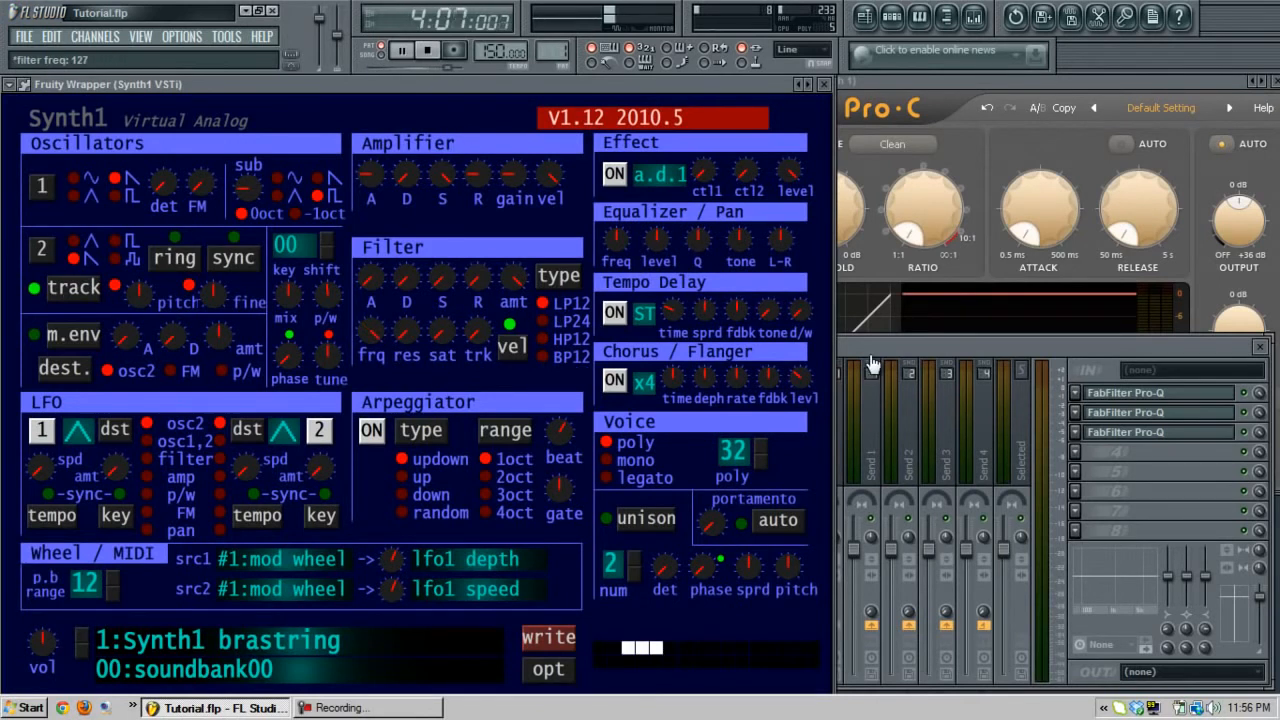
- Check the Insert 4 track in the mixer and return to the Synth1 window
left_click(908, 350)
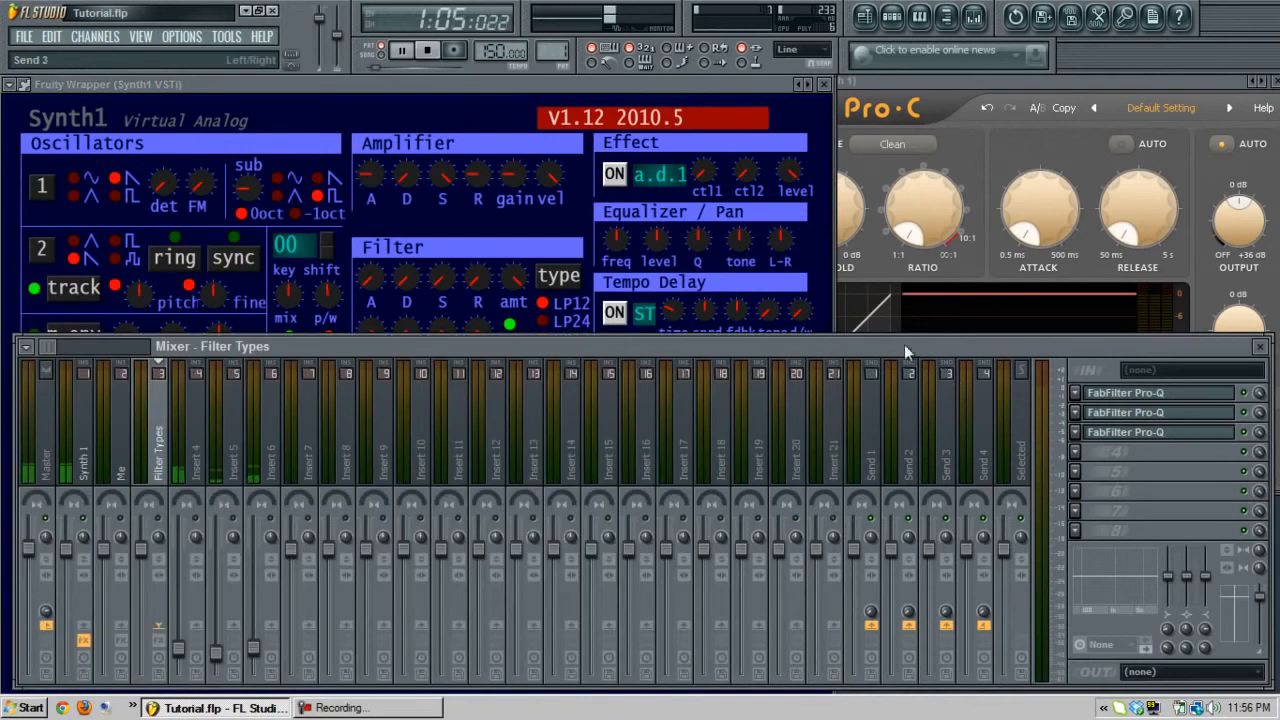
left_click(192, 528)
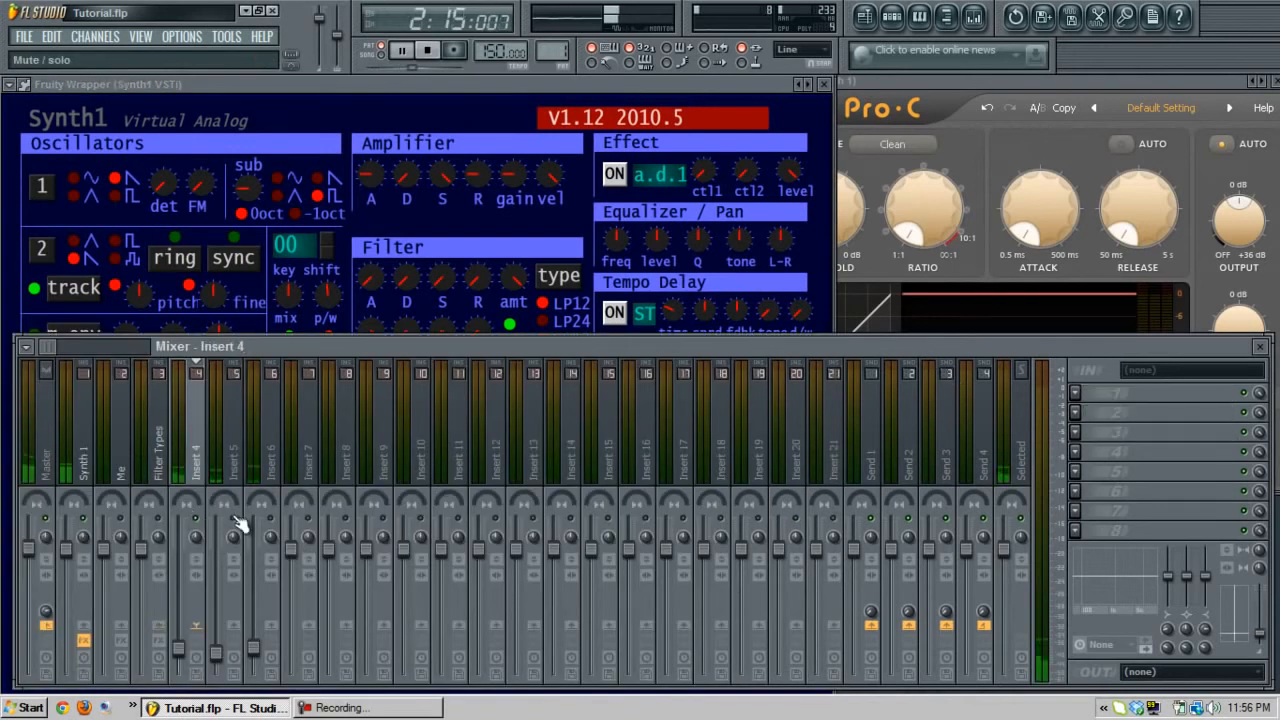
left_click(405, 110)
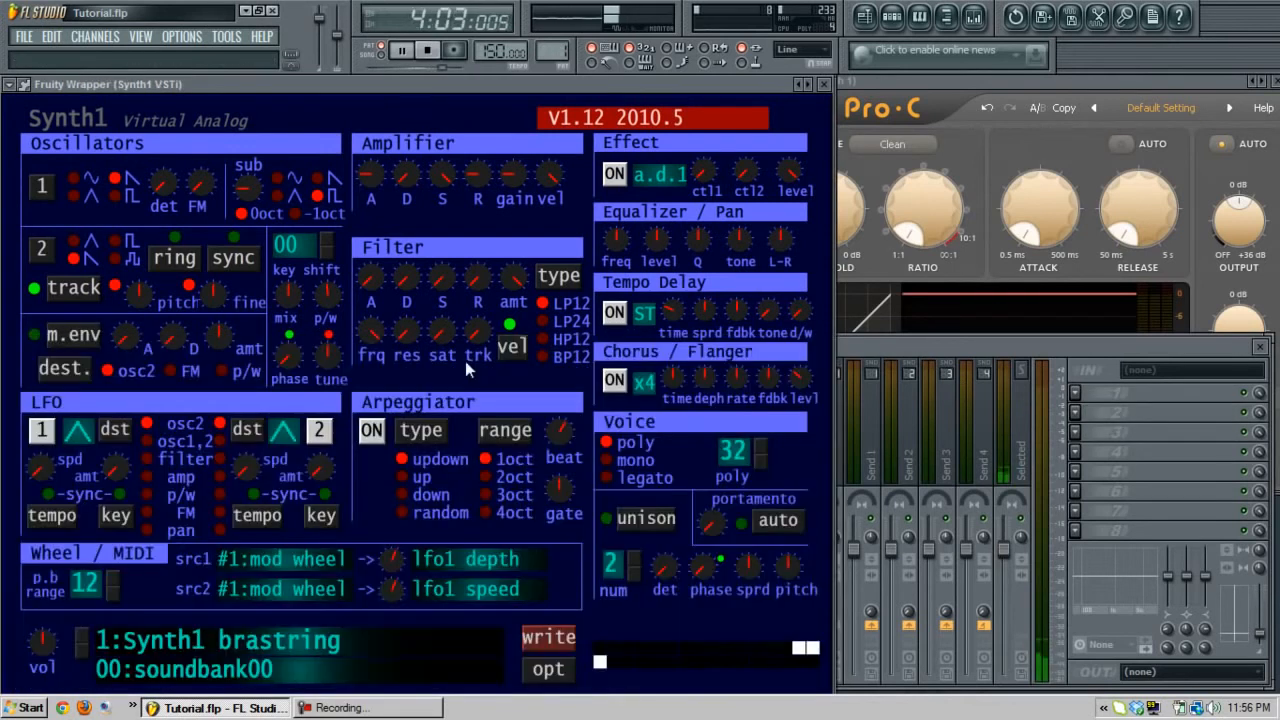
- Switch the Synth1 filter to HP12 and adjust the filter envelope amount
left_click(543, 340)
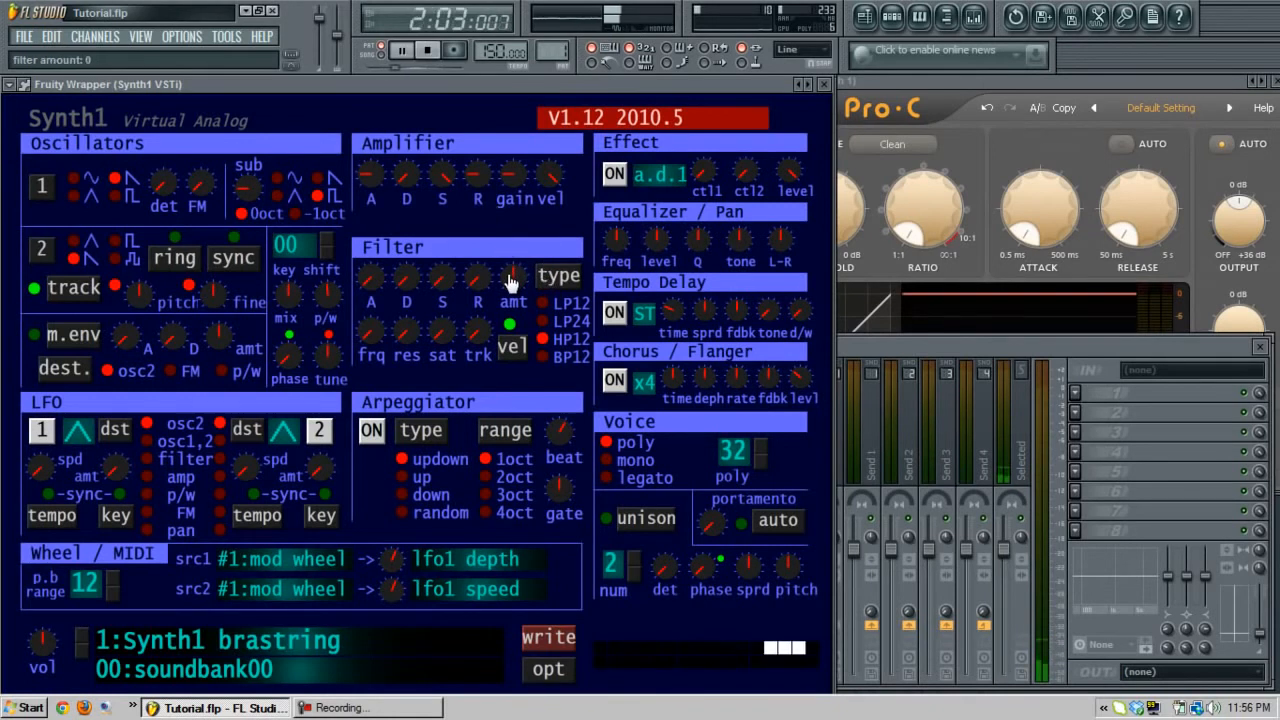
left_click_drag(516, 287, 543, 398)
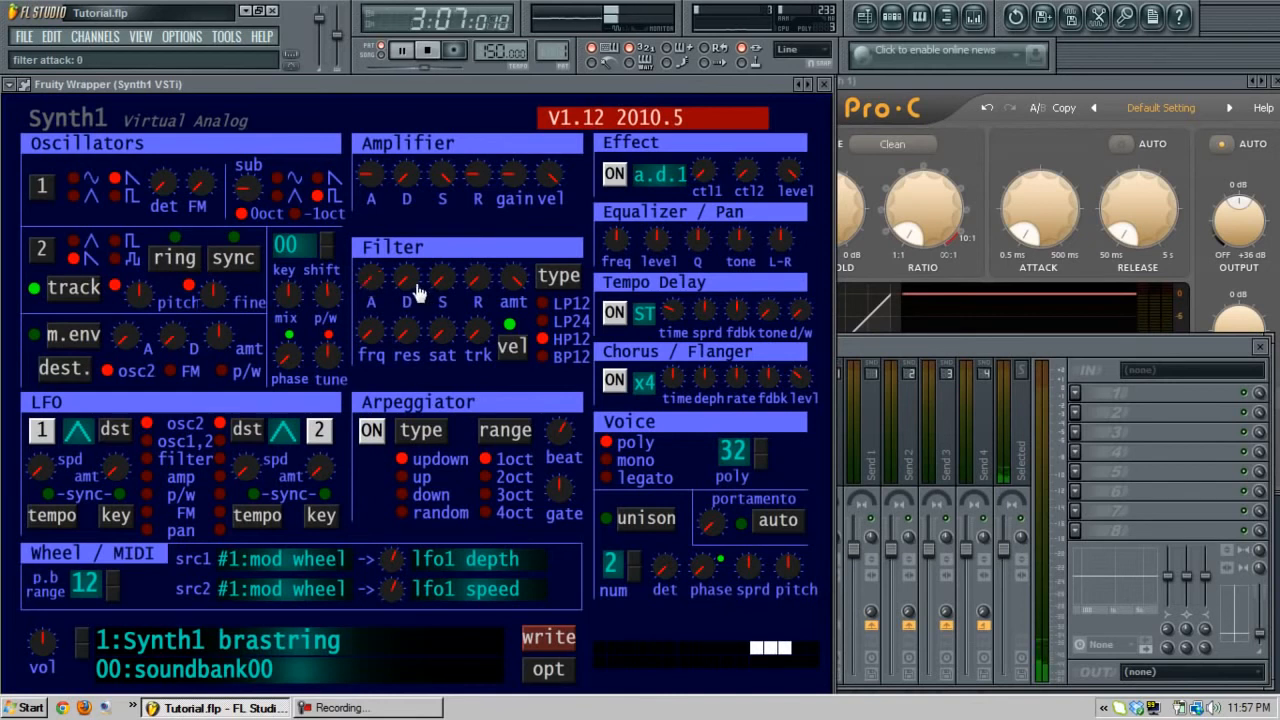
- Try filter envelope sustain values of 85 and 45 with the filter frequency at 45, and return the frequency to its minimum
left_click_drag(446, 272, 449, 252)
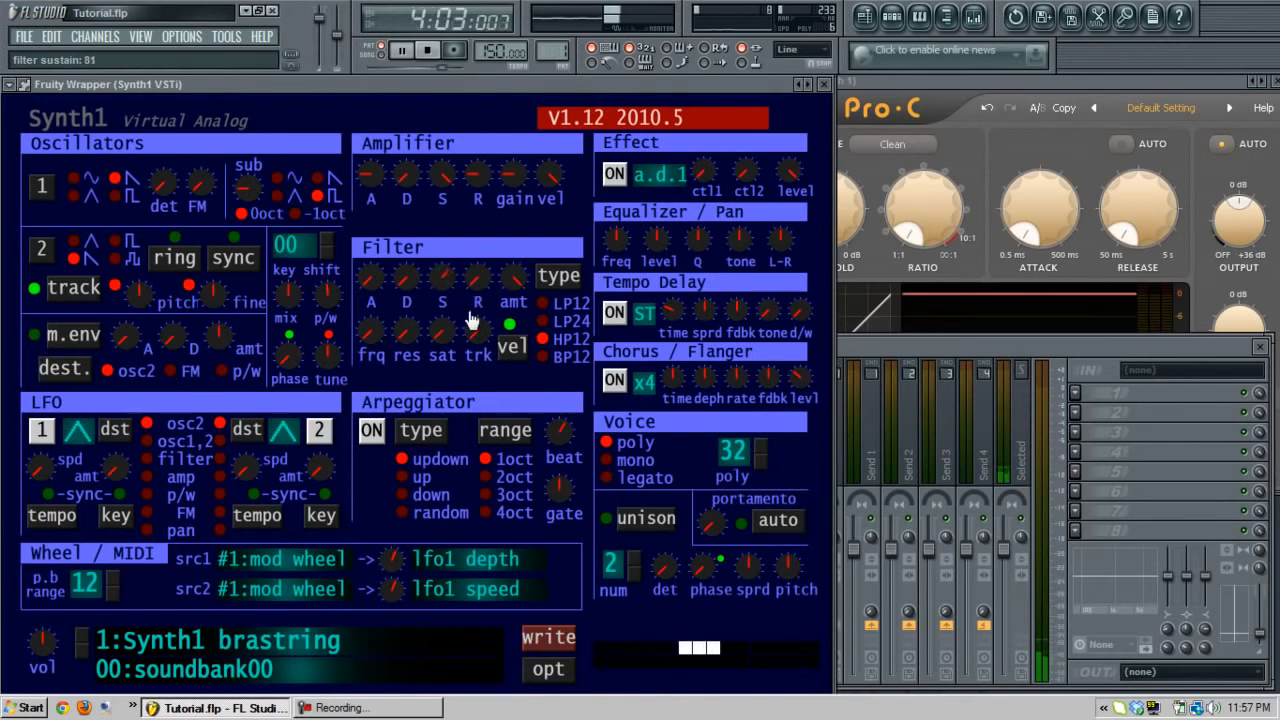
left_click_drag(480, 317, 480, 262)
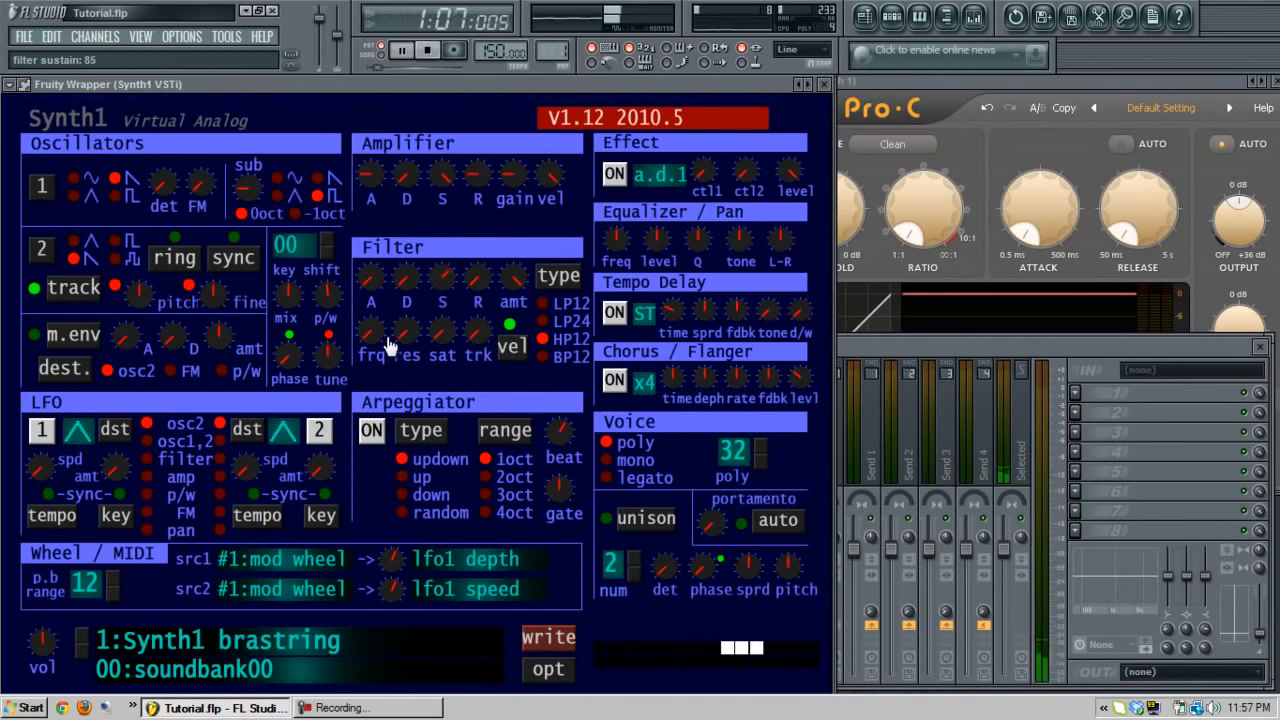
left_click_drag(404, 410, 411, 361)
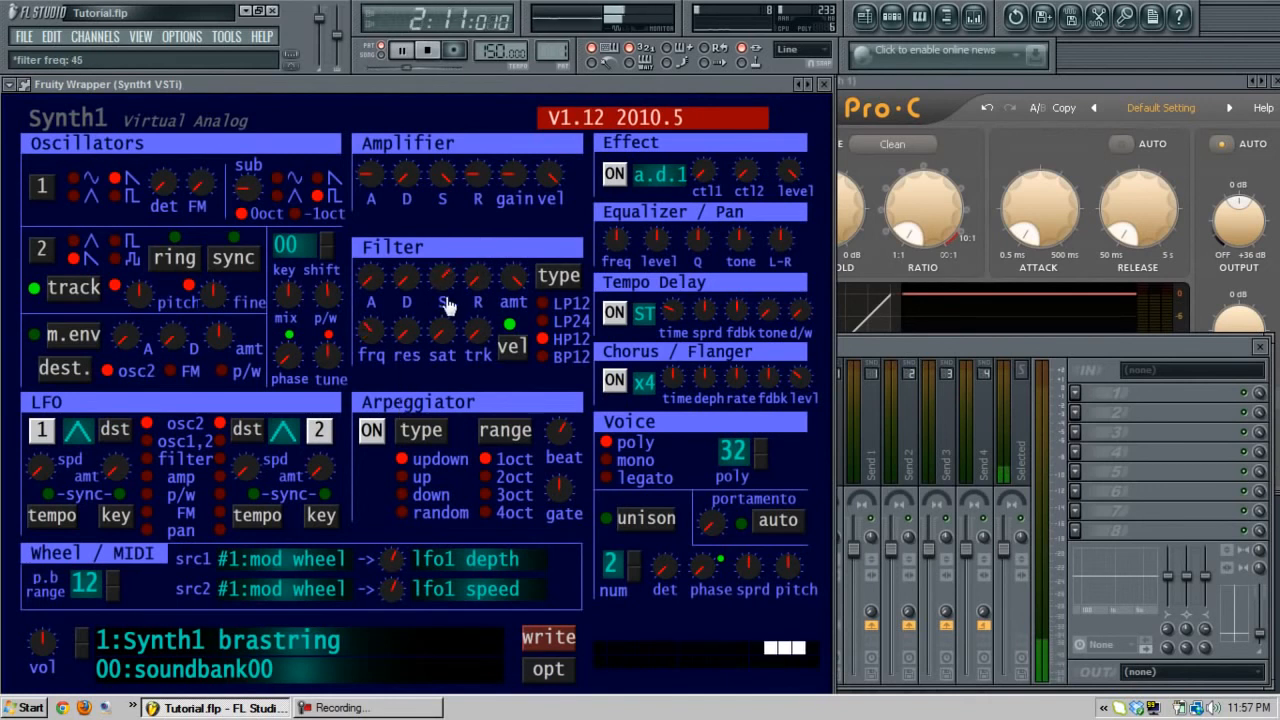
left_click_drag(448, 285, 472, 307)
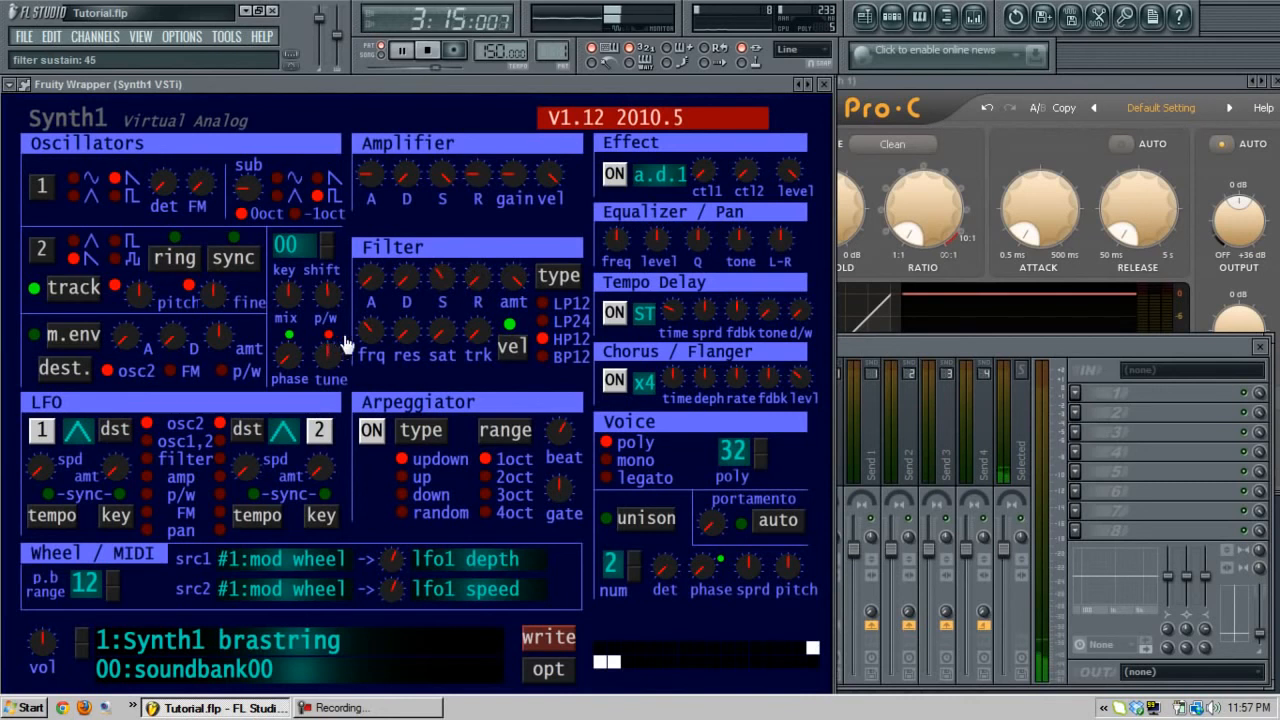
left_click_drag(366, 342, 411, 357)
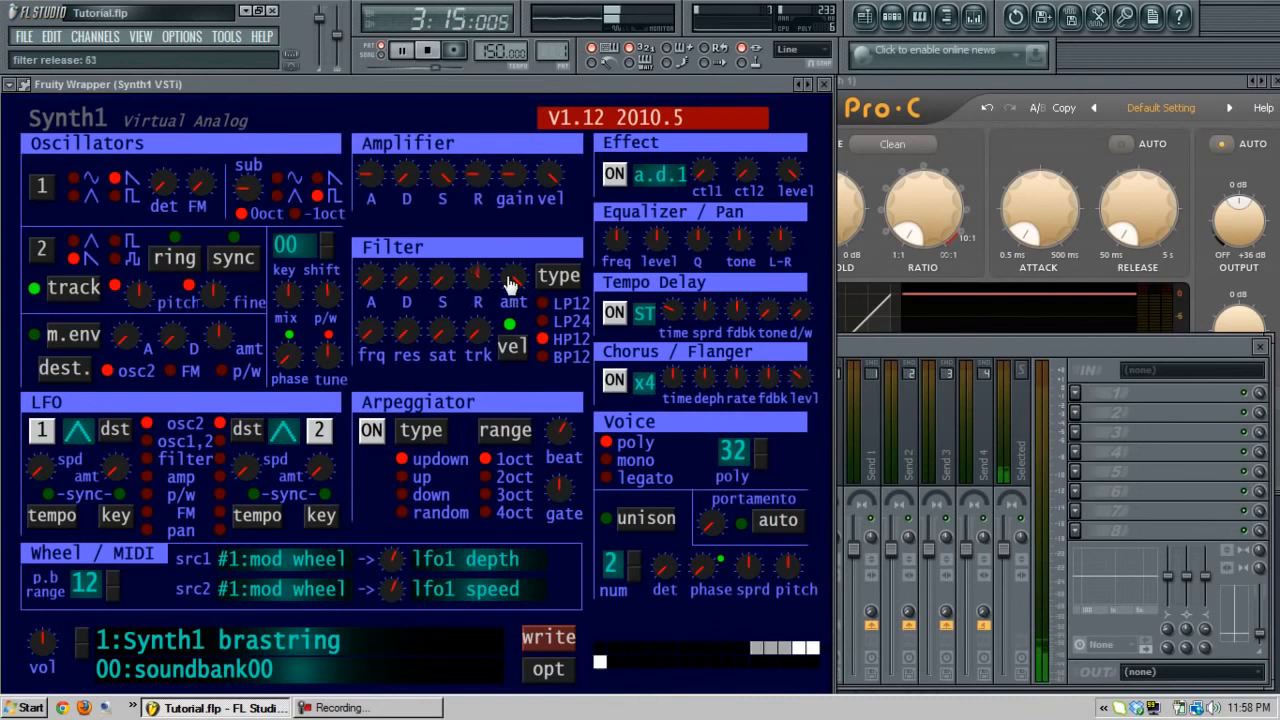
- Try the filter envelope with release 48 and sustain 58, and reset both sustain and release to 0
left_click_drag(497, 284, 497, 300)
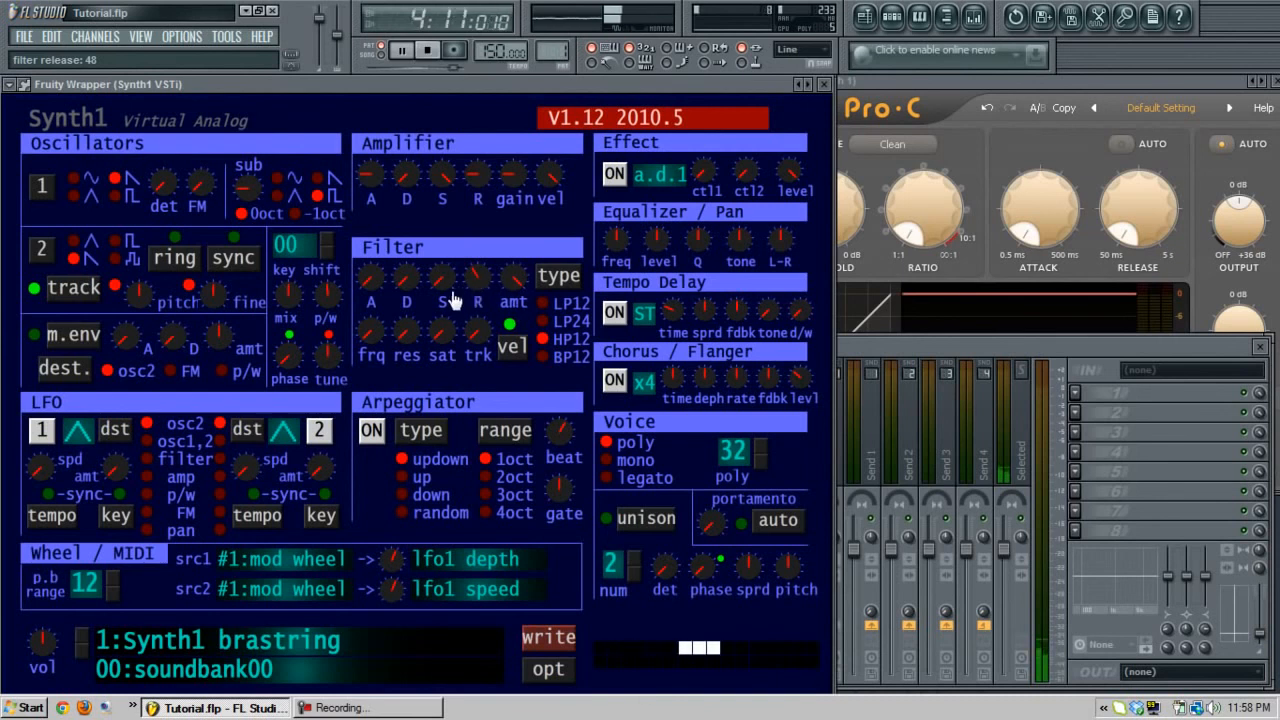
left_click_drag(438, 287, 474, 292)
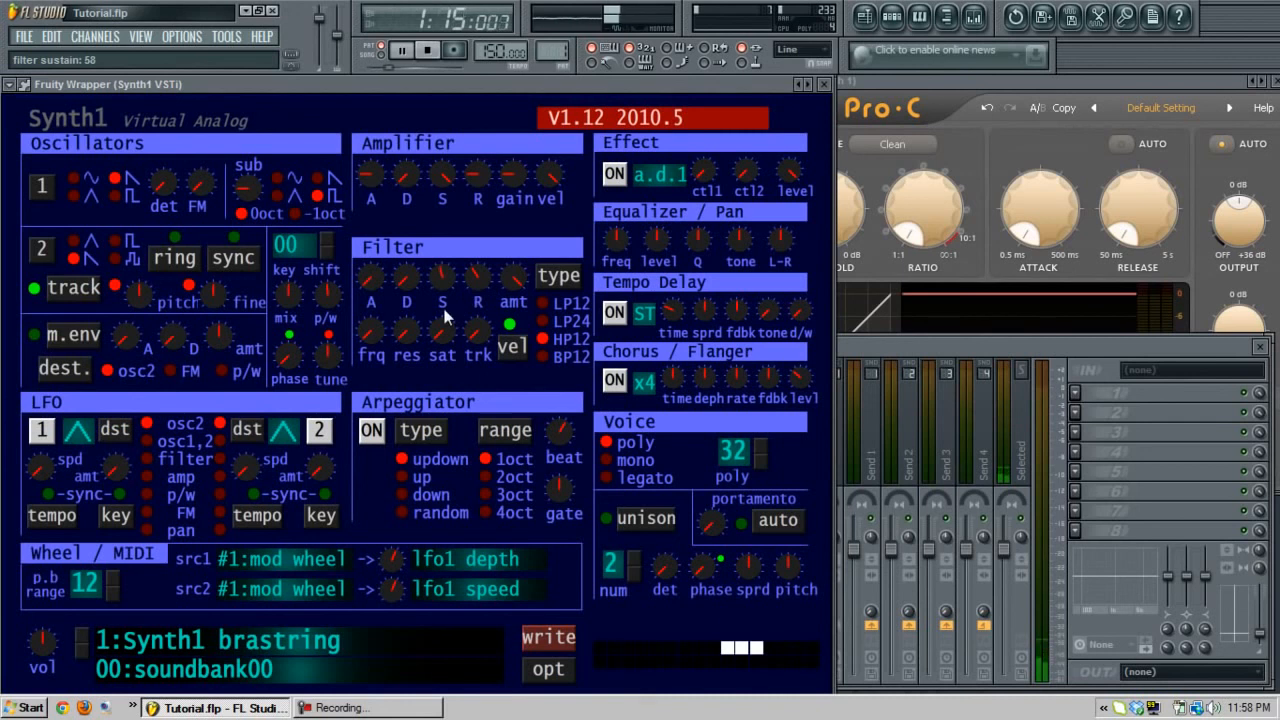
left_click_drag(364, 338, 454, 301)
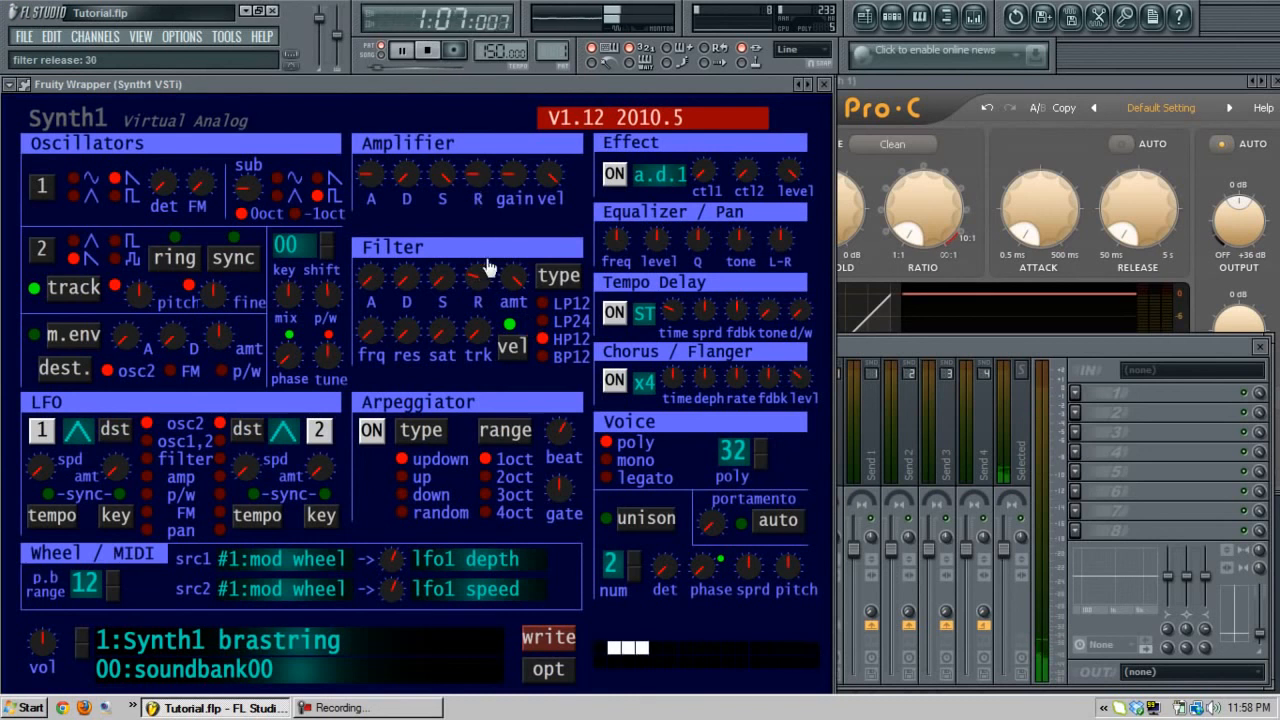
left_click_drag(485, 257, 484, 367)
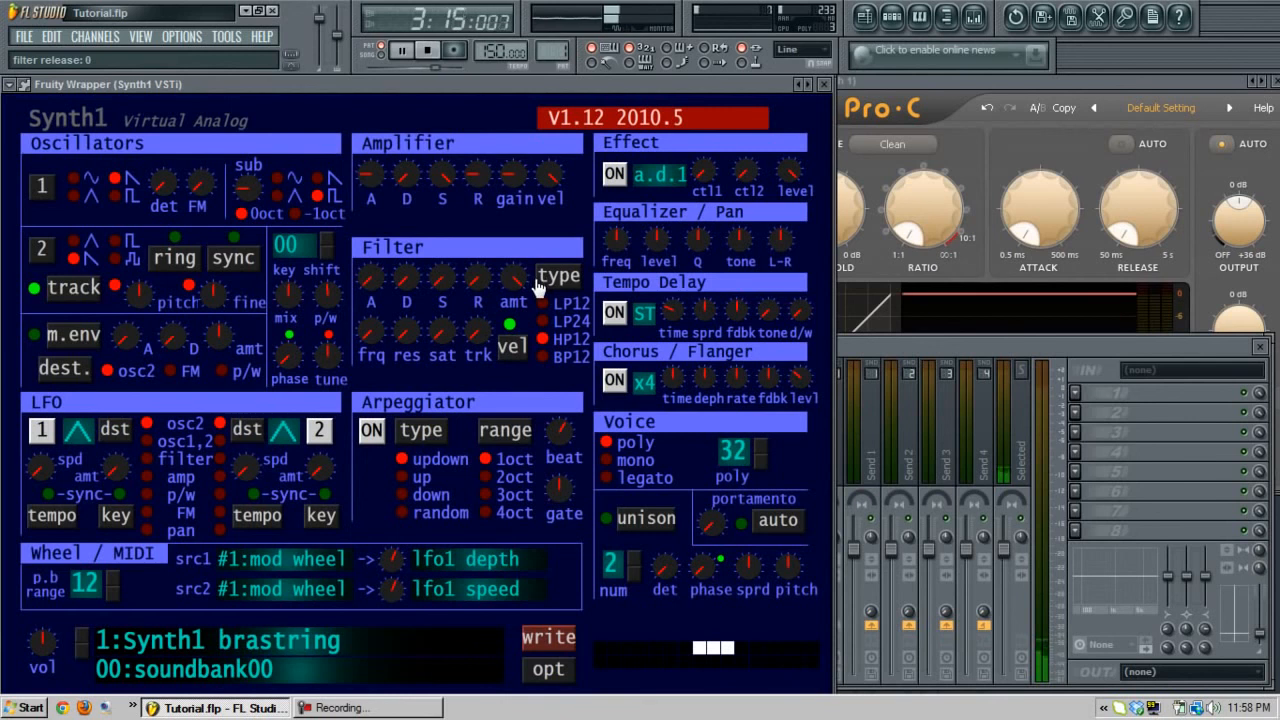